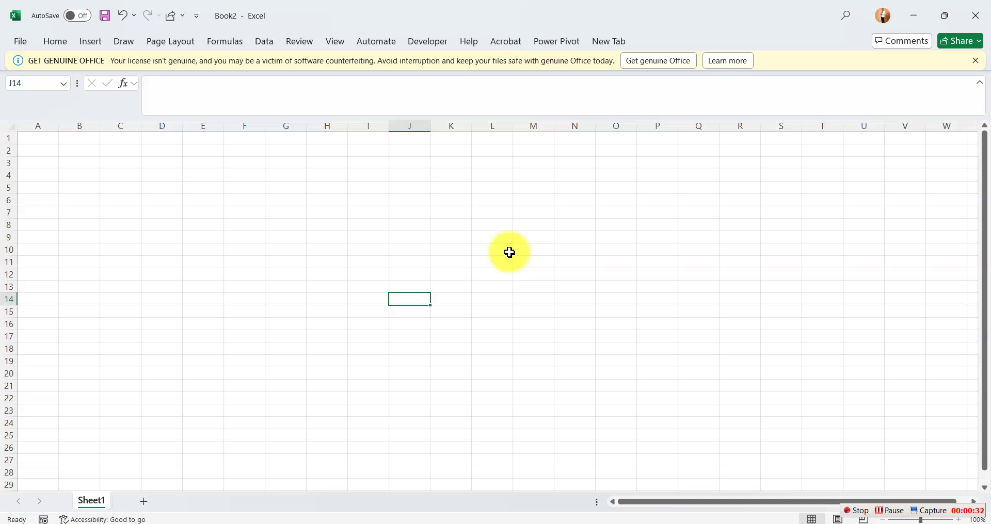
left_click(445, 361)
left_click(569, 301)
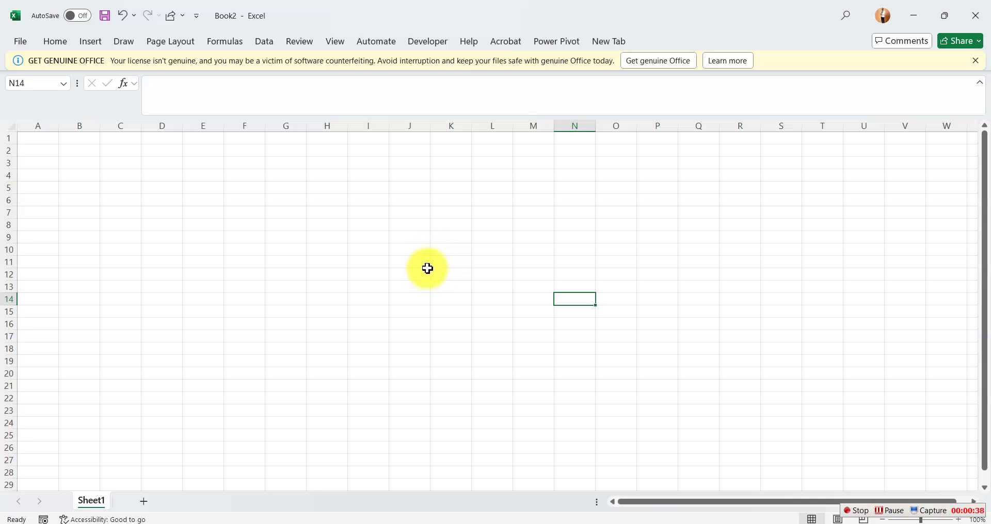
left_click(475, 235)
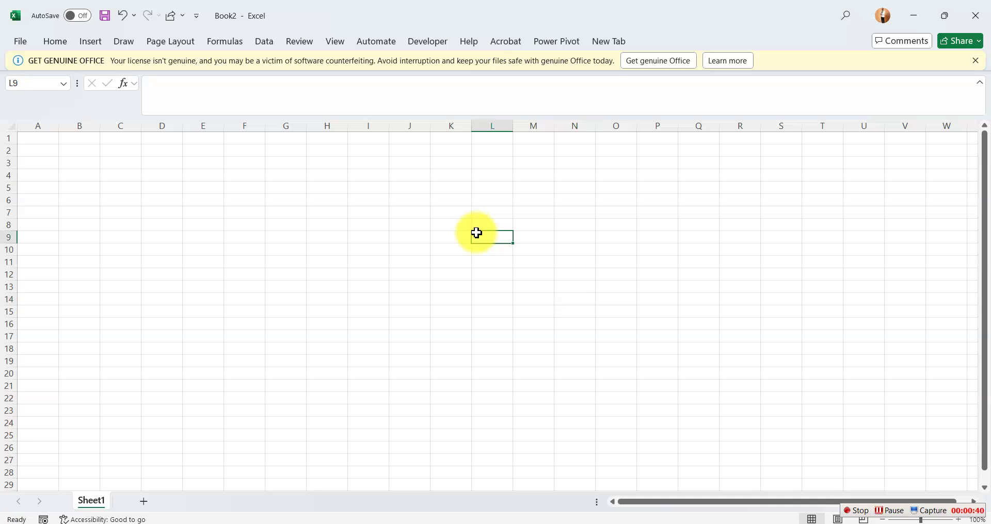
left_click(575, 286)
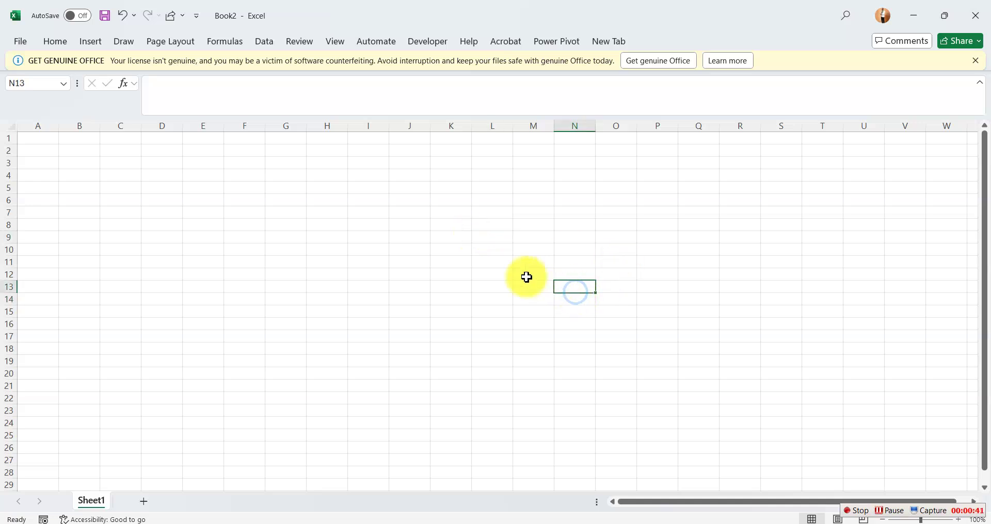
left_click(459, 277)
left_click(385, 284)
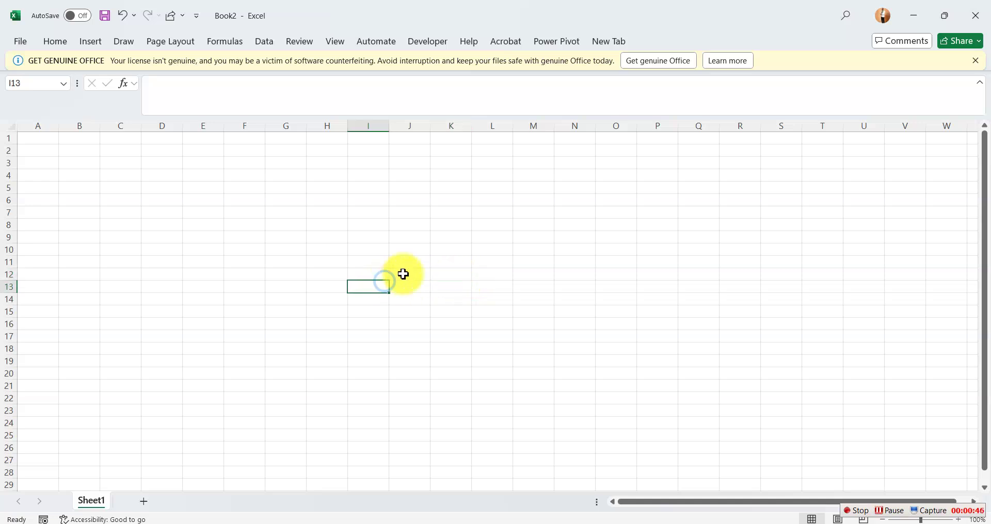
left_click(458, 253)
left_click(542, 250)
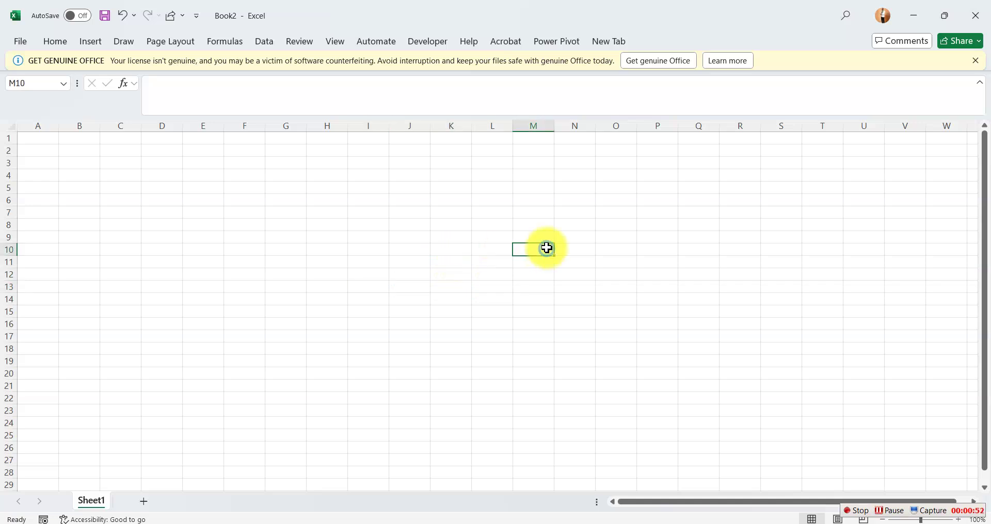
left_click(495, 244)
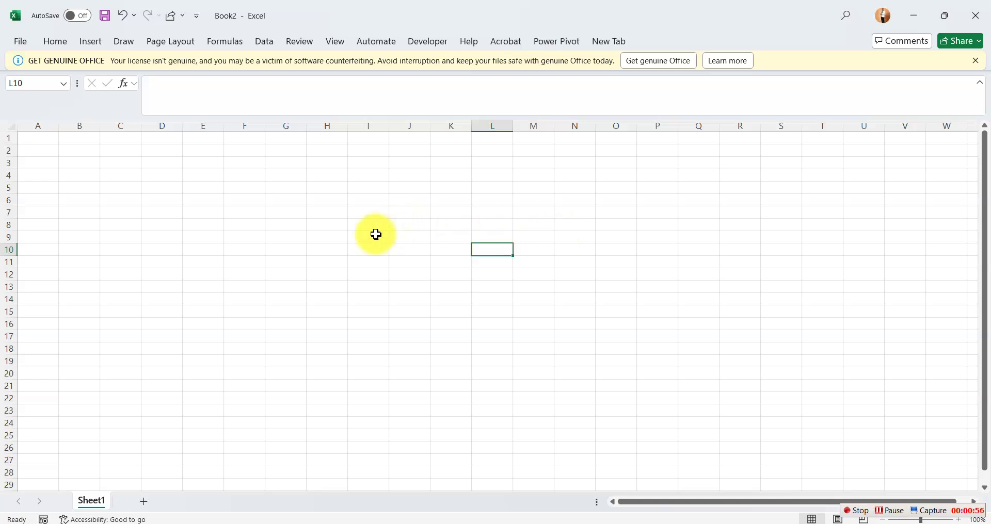
left_click(56, 42)
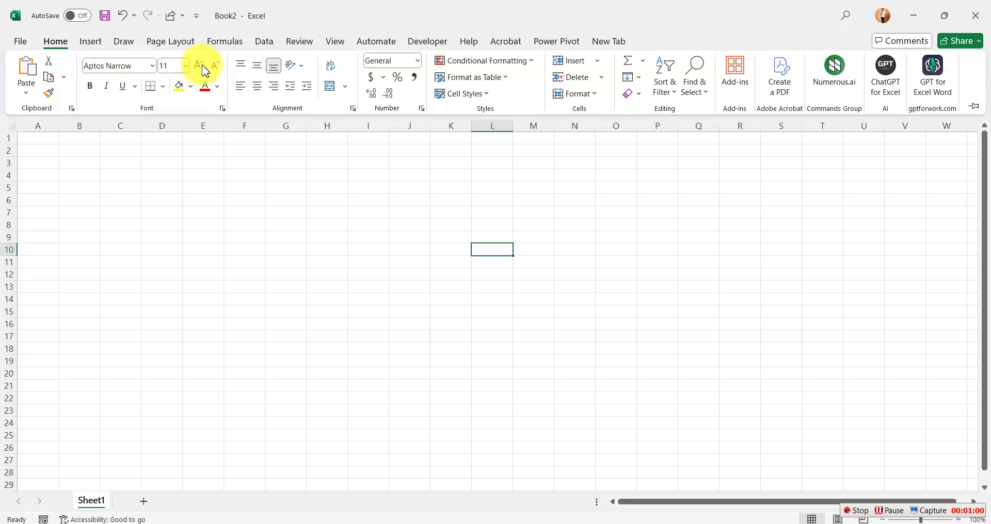
Step: Import data from the Excel workbook prc-pfa-mar2013-onwards-tables-191023 in the test folder
left_click(266, 44)
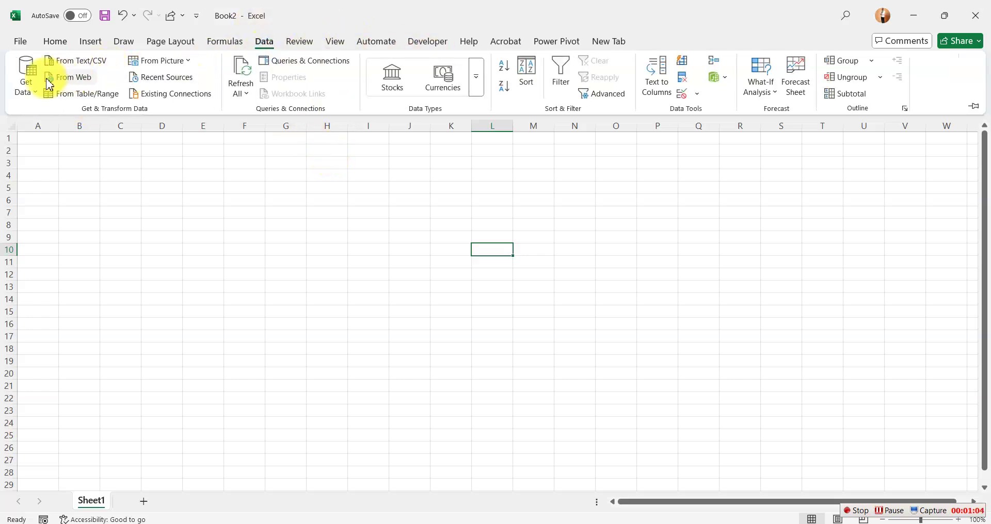
left_click(26, 87)
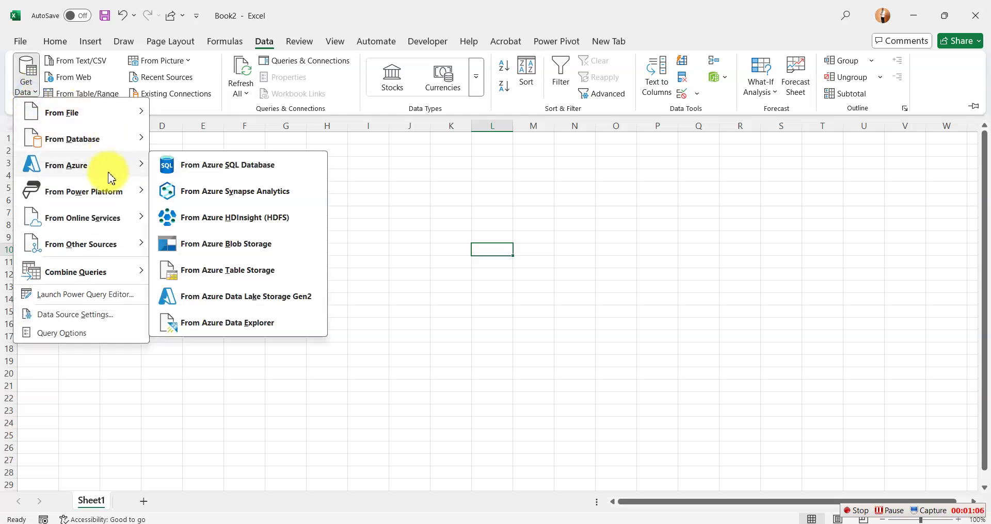
mouse_move(91, 118)
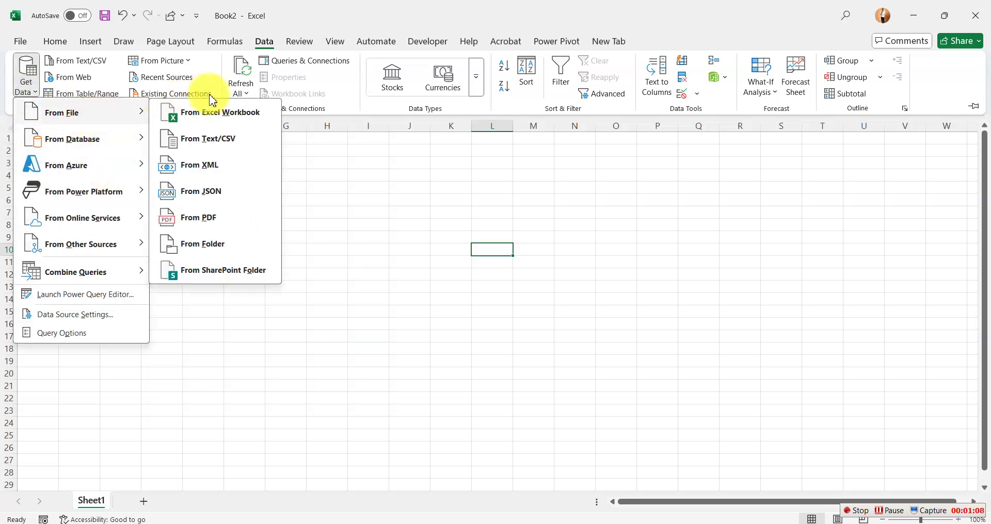
left_click(222, 118)
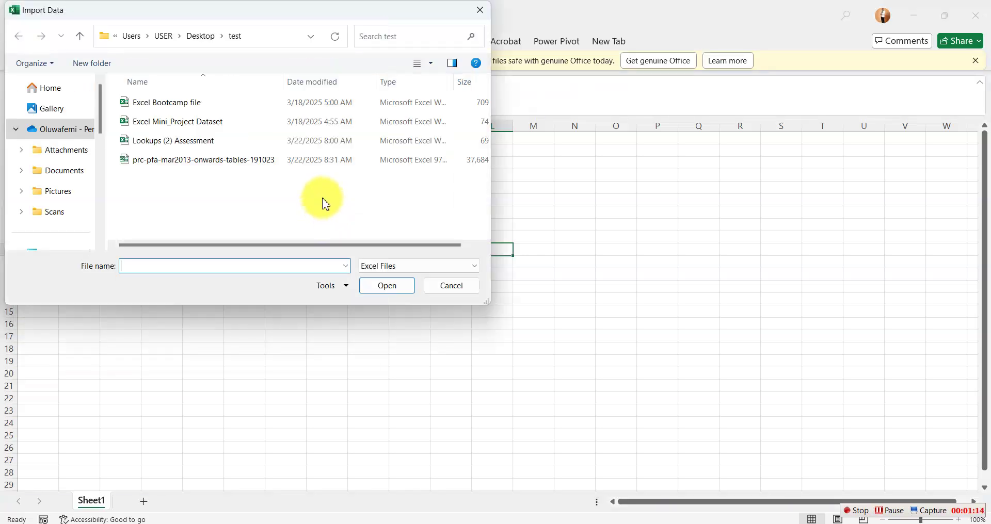
left_click(227, 164)
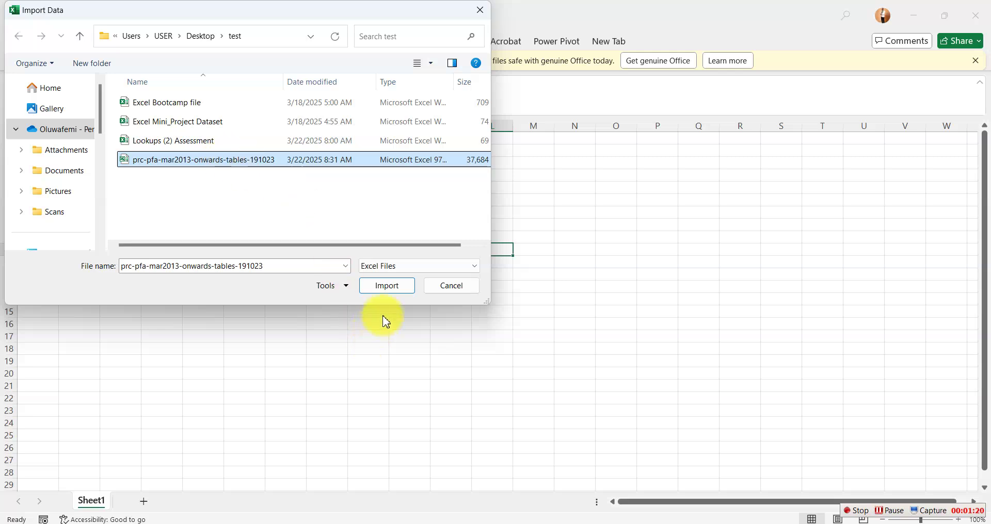
left_click(387, 286)
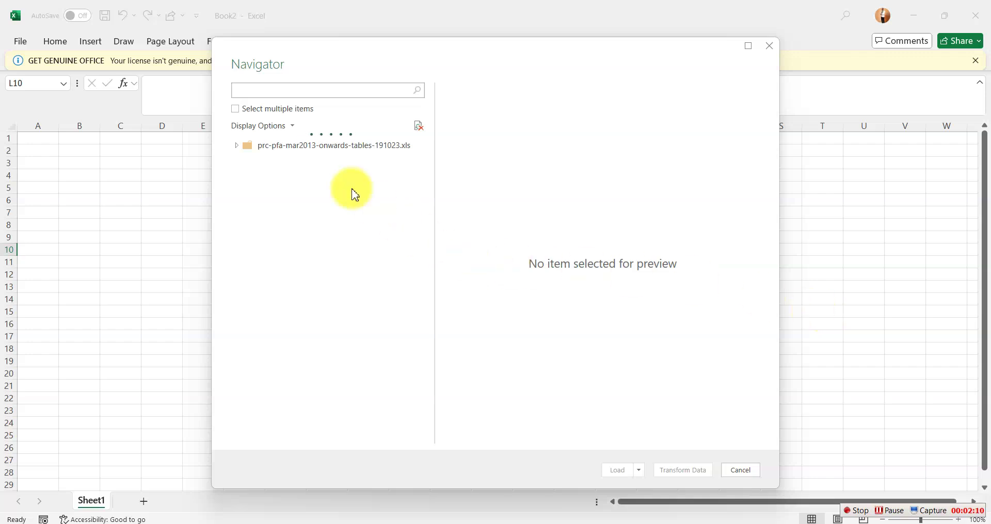
Step: Select the yearly sheets 2012-13 to 2023-24 together, without '2015-16$'FilterDatabase, and open them for transformation in Power Query Editor
left_click(240, 146)
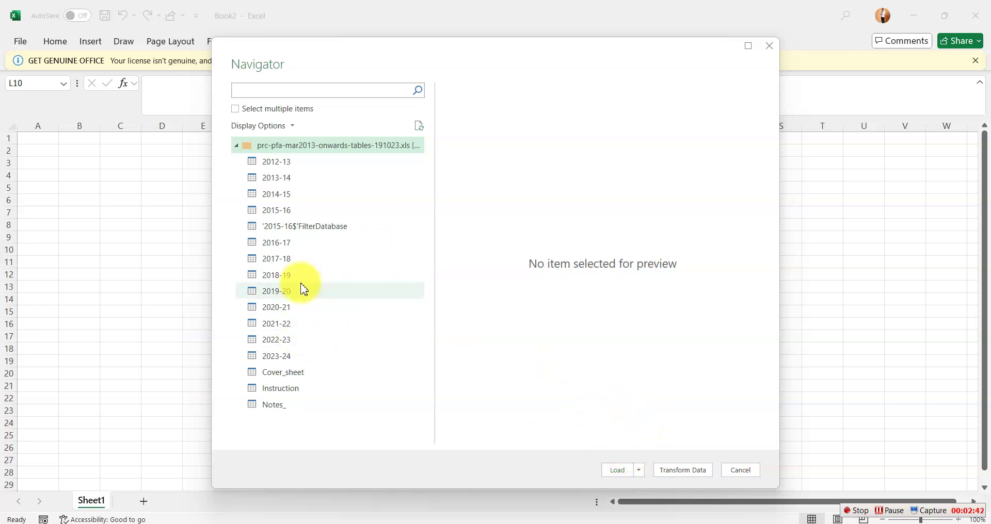
left_click(235, 109)
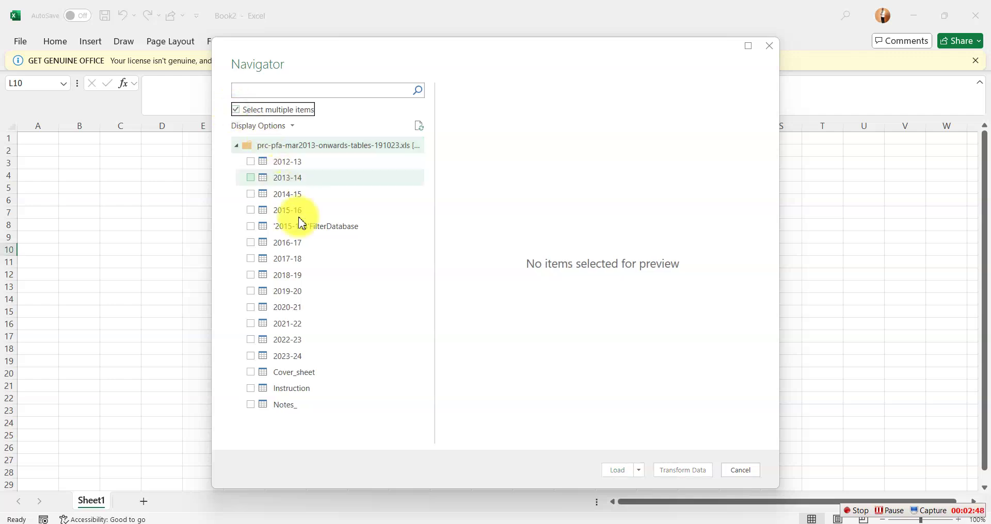
left_click(251, 161)
left_click(251, 177)
left_click(251, 194)
left_click(251, 210)
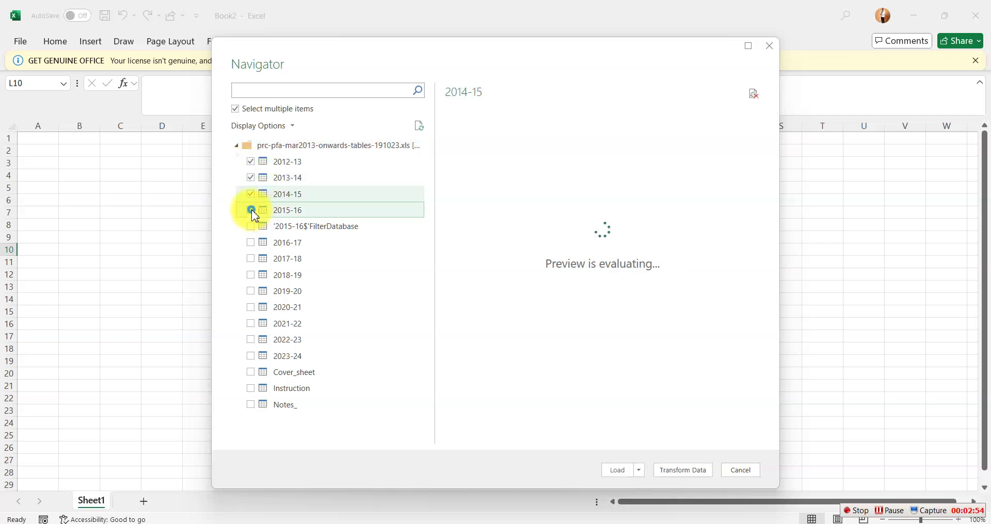
left_click(251, 242)
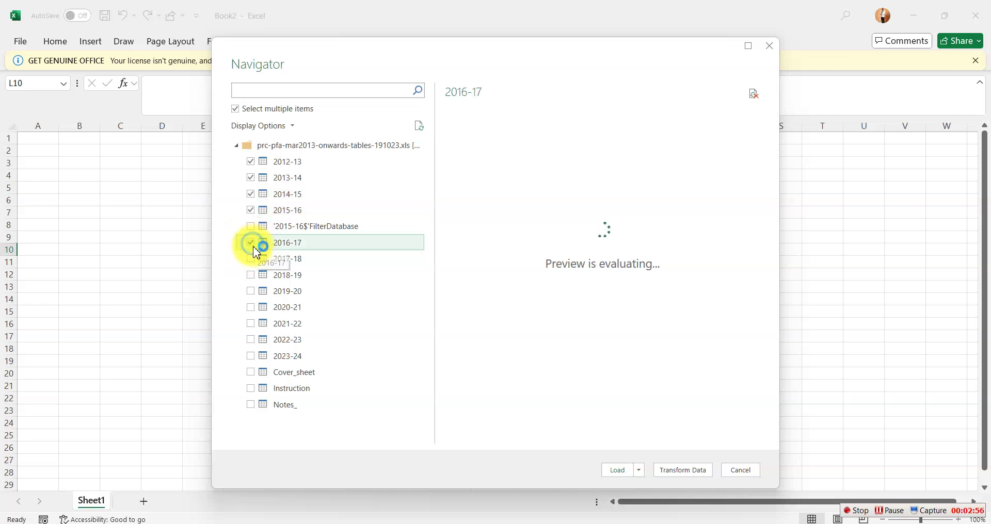
left_click(251, 258)
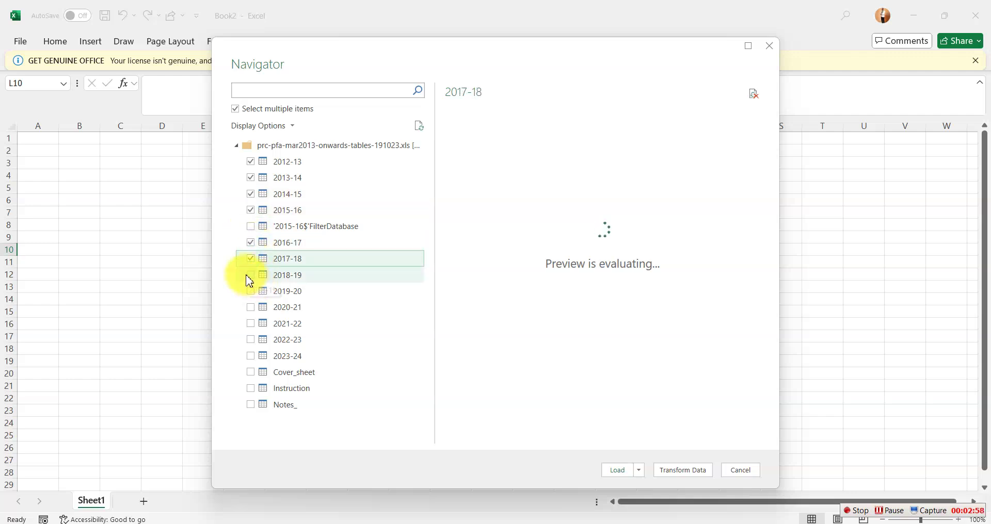
left_click(251, 275)
left_click(253, 291)
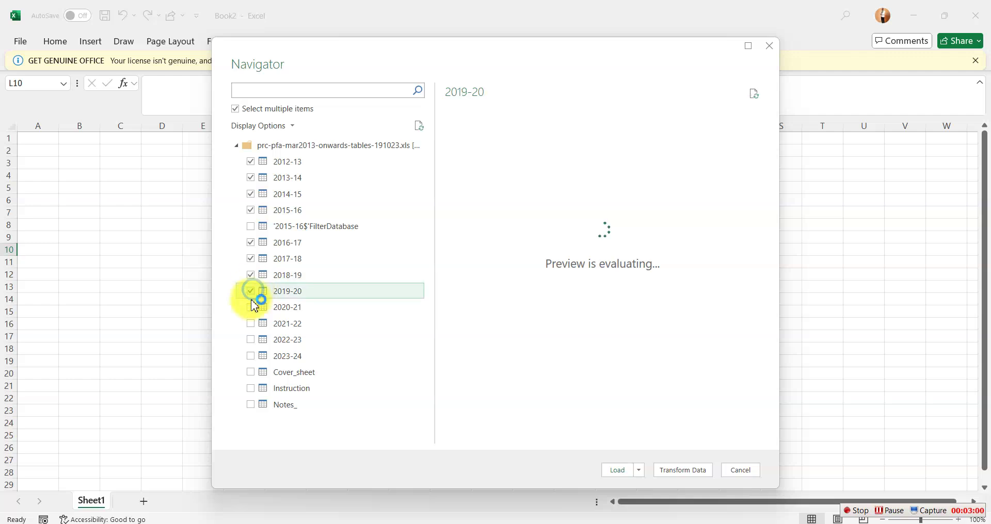
left_click_drag(252, 309, 259, 338)
left_click(251, 323)
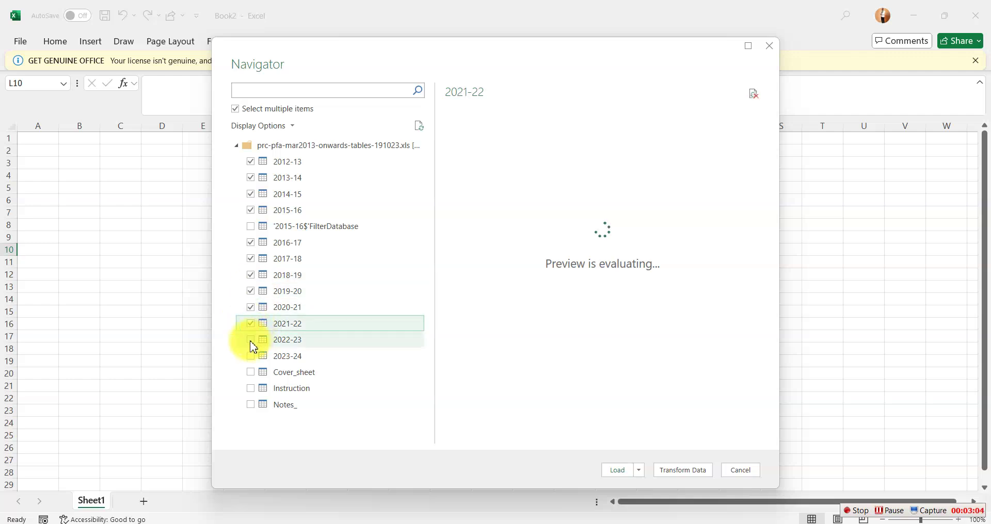
left_click(251, 339)
left_click_drag(252, 360, 354, 405)
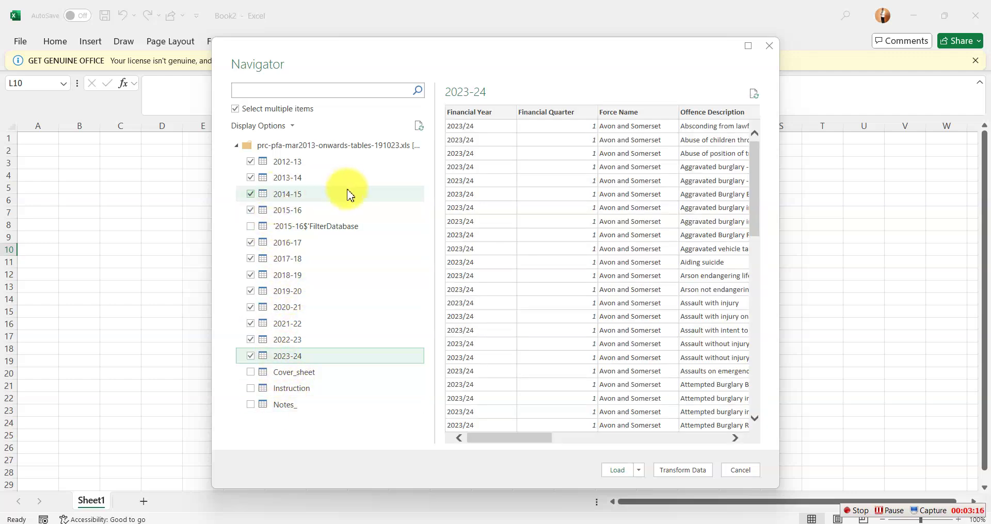
left_click(680, 470)
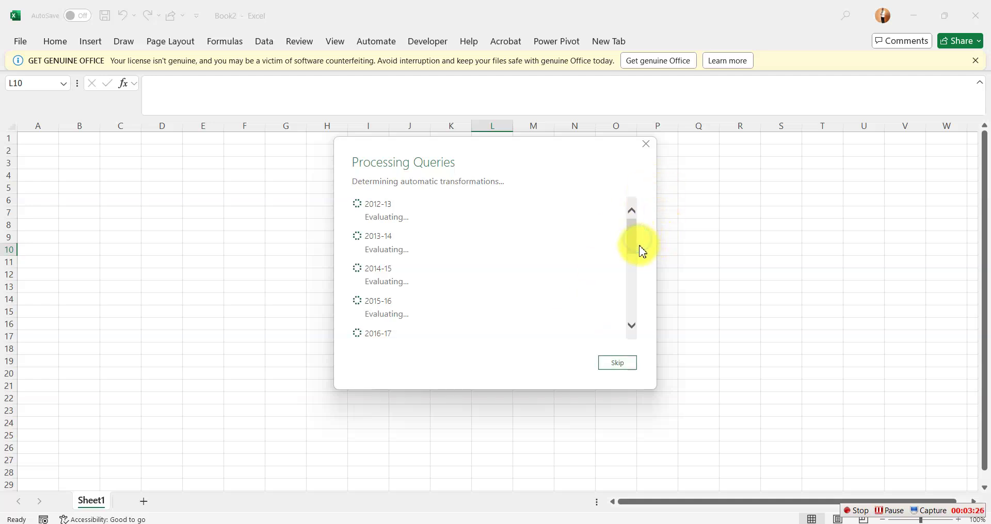
scroll(636, 256, "down", 3)
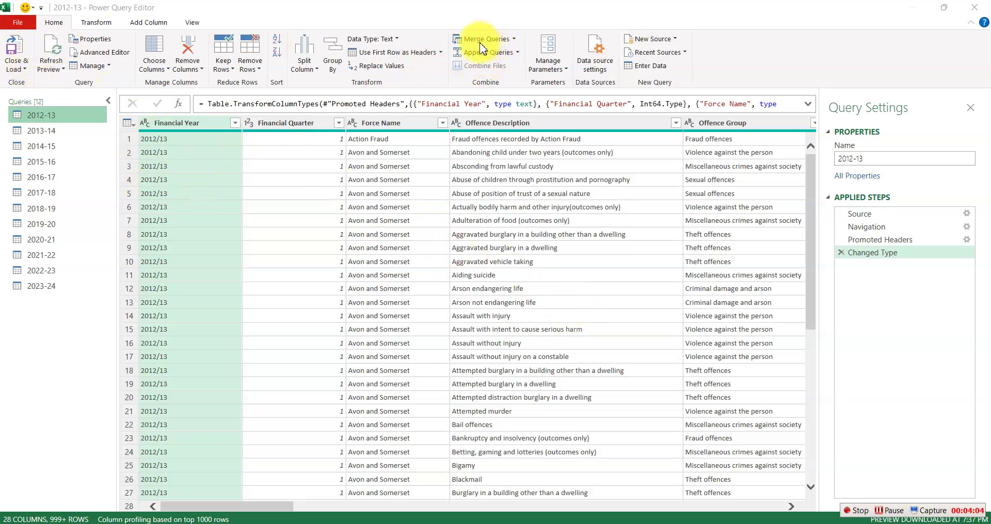
Step: Start appending the yearly queries as a new query
left_click(519, 53)
left_click(519, 53)
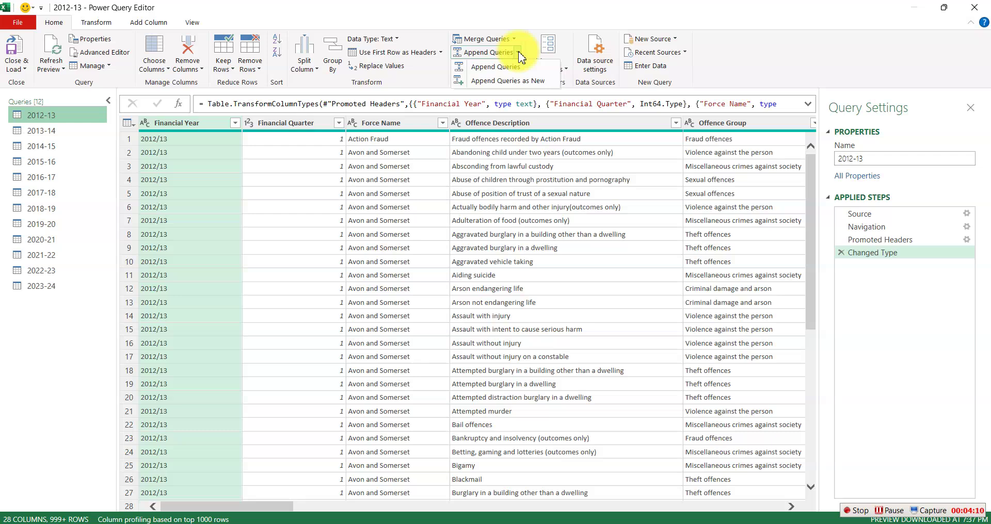
left_click(508, 81)
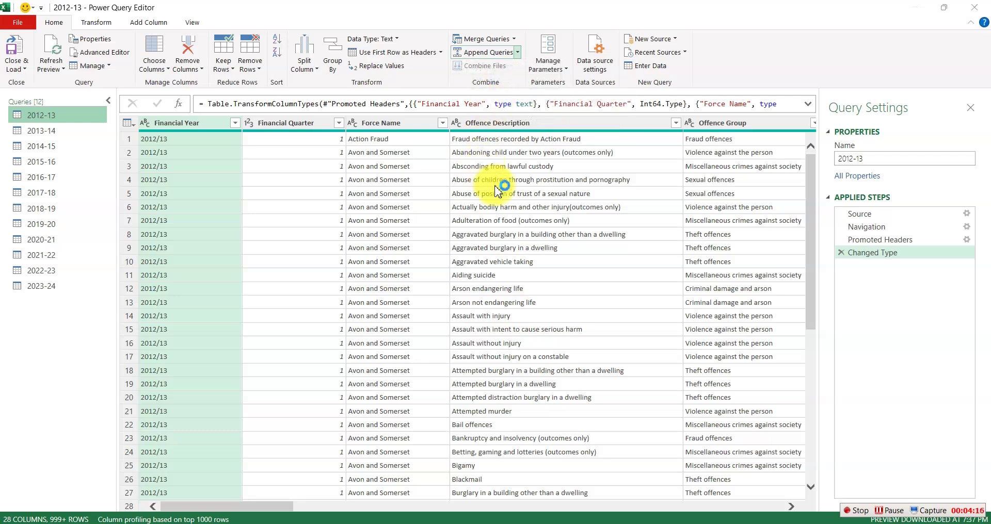
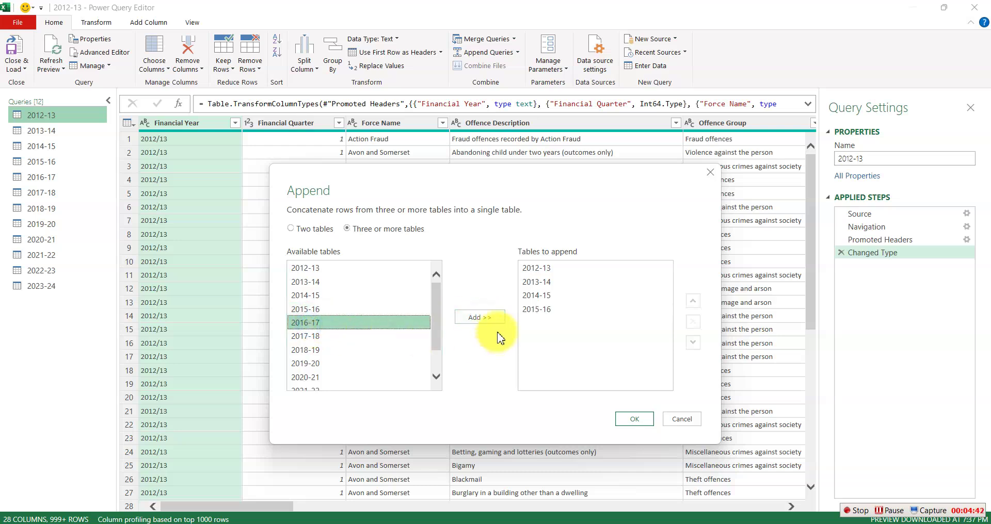
Step: Add tables 2016-17 through 2023-24 in order to the tables to append and create the combined query
left_click(495, 324)
left_click(317, 335)
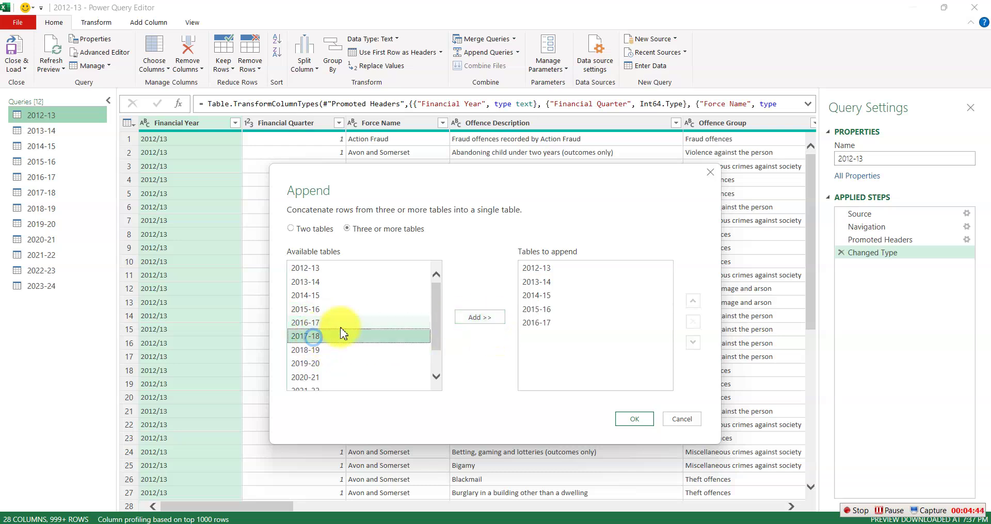
left_click(470, 325)
left_click(323, 350)
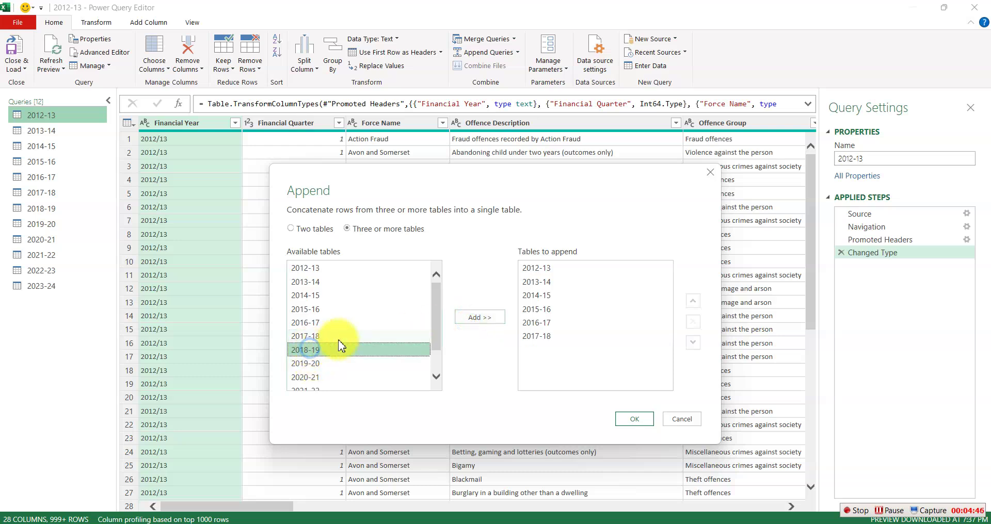
left_click(464, 318)
left_click(325, 365)
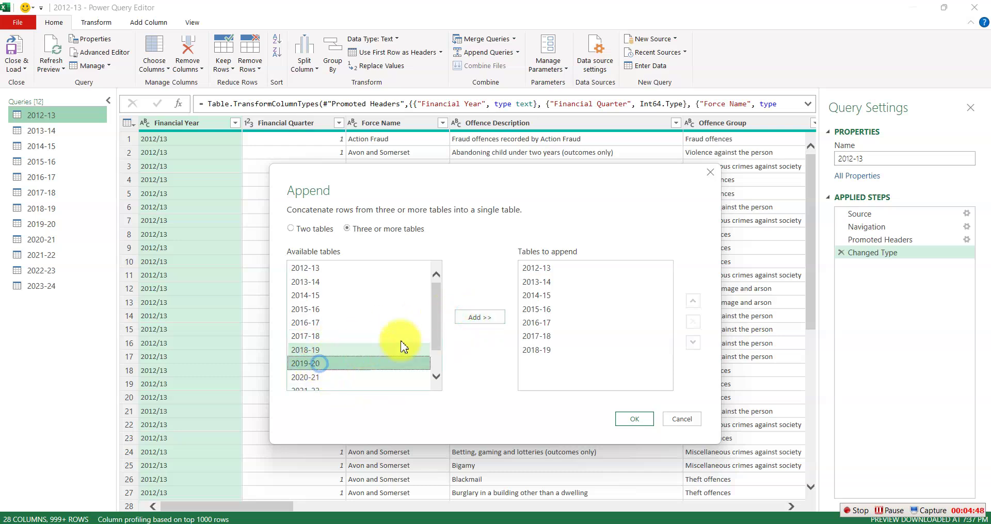
left_click(476, 319)
left_click(320, 378)
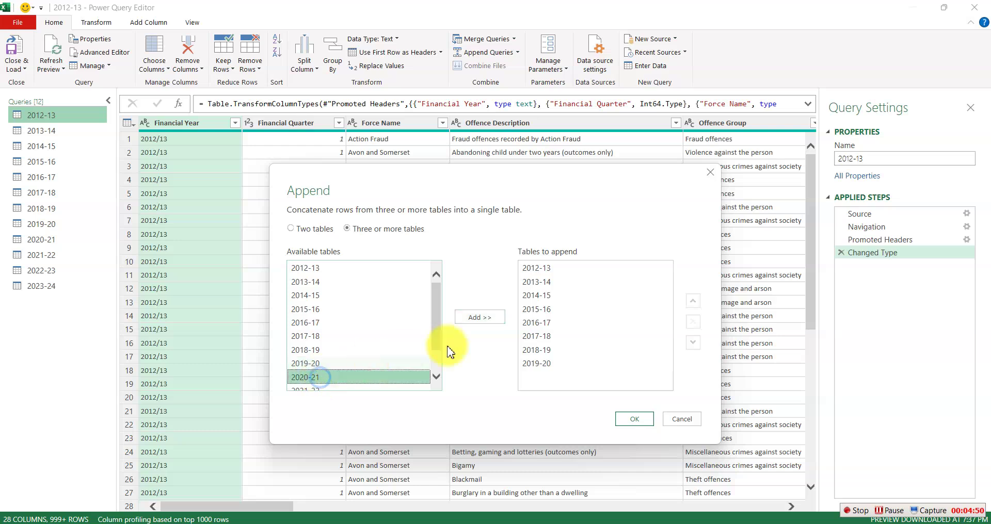
left_click(479, 317)
left_click(436, 377)
left_click(436, 376)
left_click(436, 380)
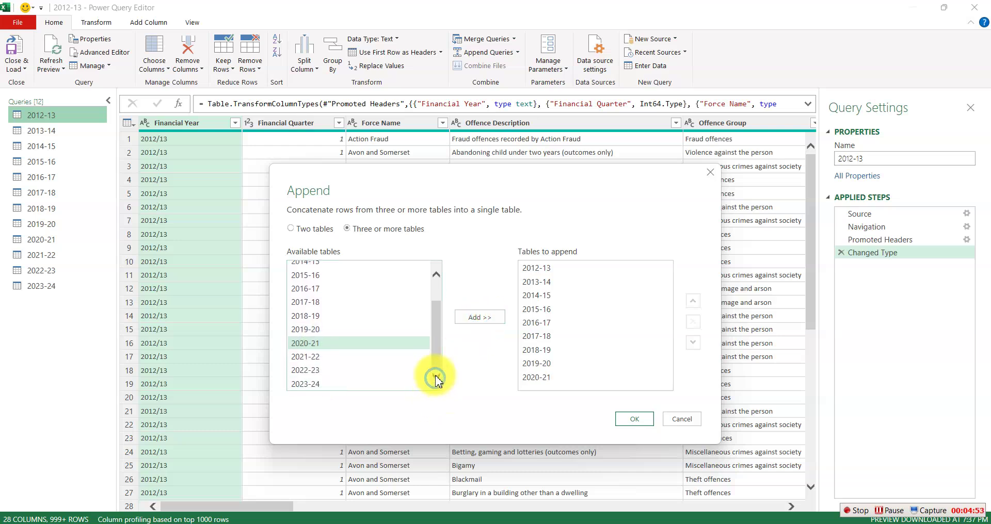
left_click(325, 357)
left_click(479, 317)
left_click(336, 370)
left_click(469, 320)
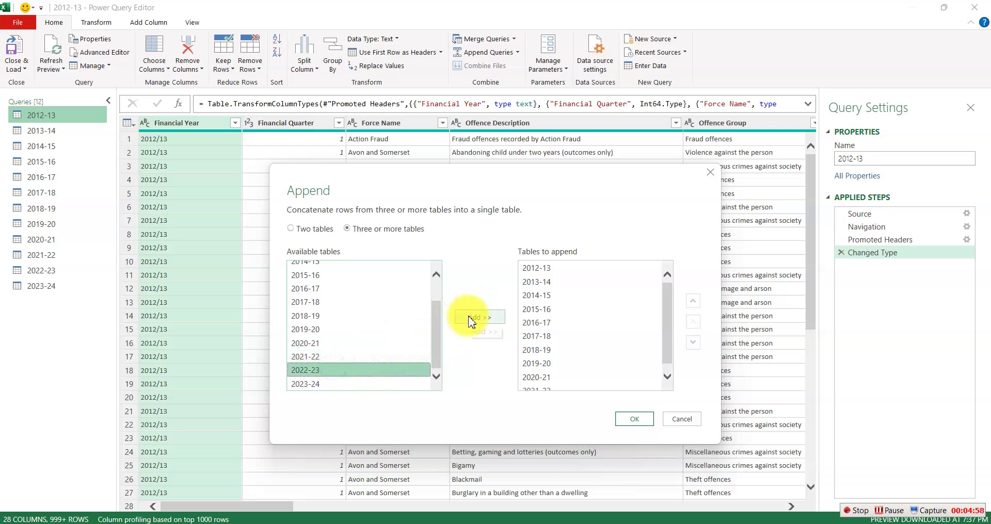
left_click(347, 383)
left_click(480, 328)
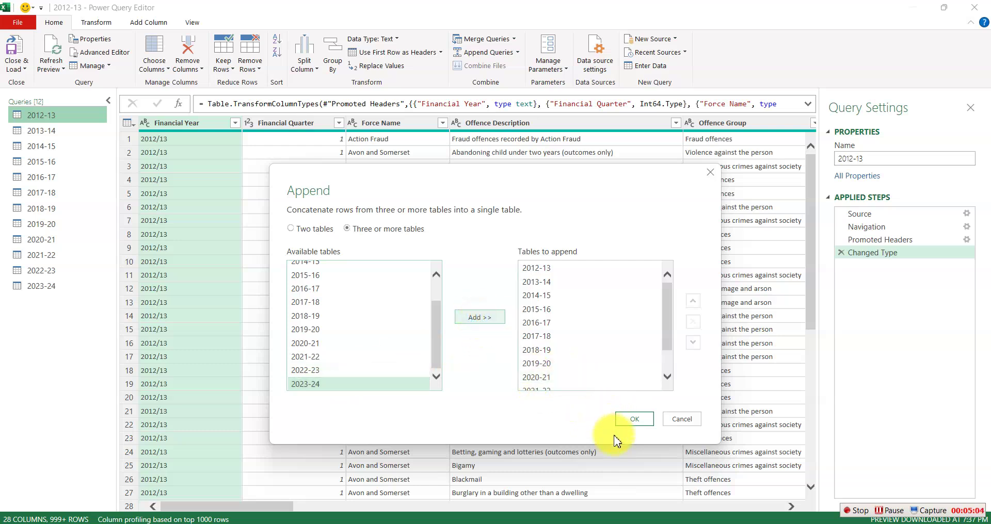
left_click(634, 425)
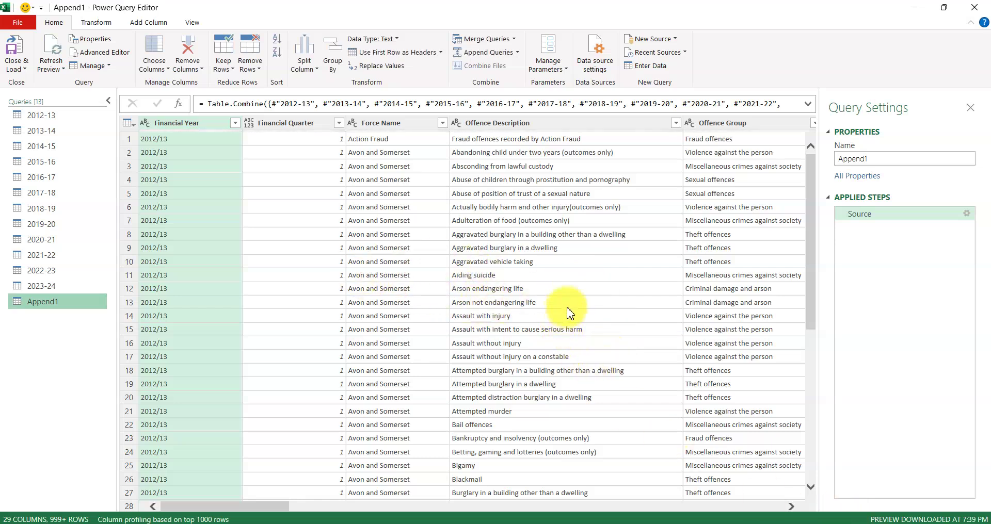
scroll(494, 273, "down", 2)
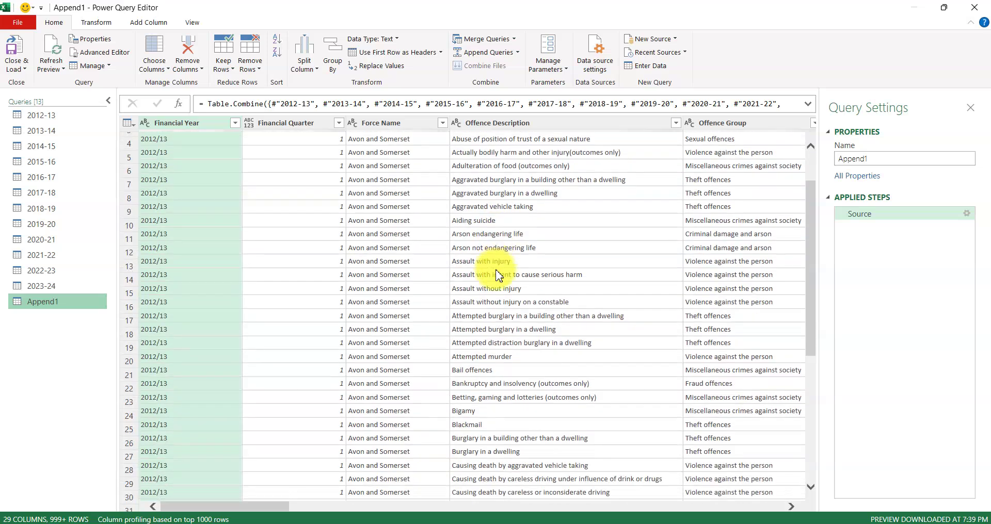
Step: Examine the appended query's first rows and its columns beyond Number of Offences
left_click_drag(812, 350, 810, 174)
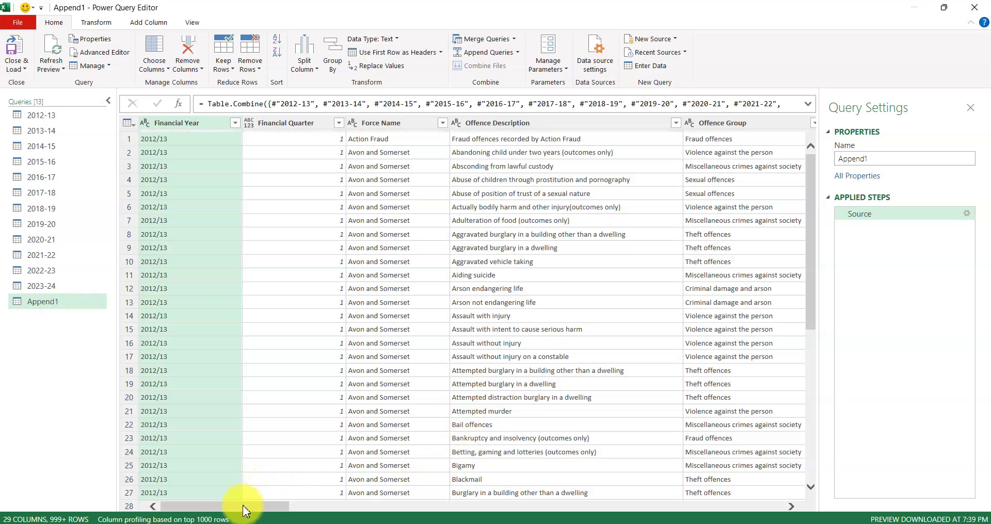
left_click_drag(243, 511, 439, 513)
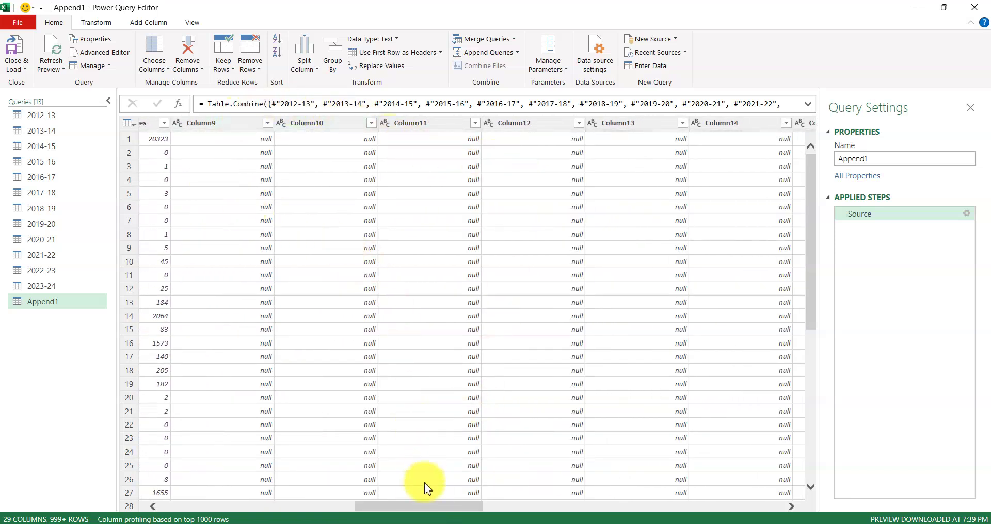
left_click_drag(417, 508, 225, 509)
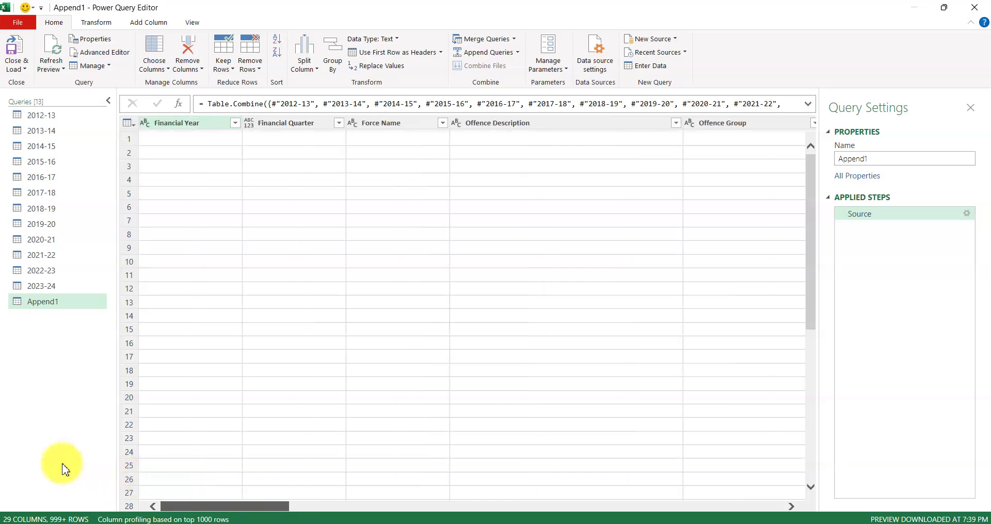
left_click(191, 124)
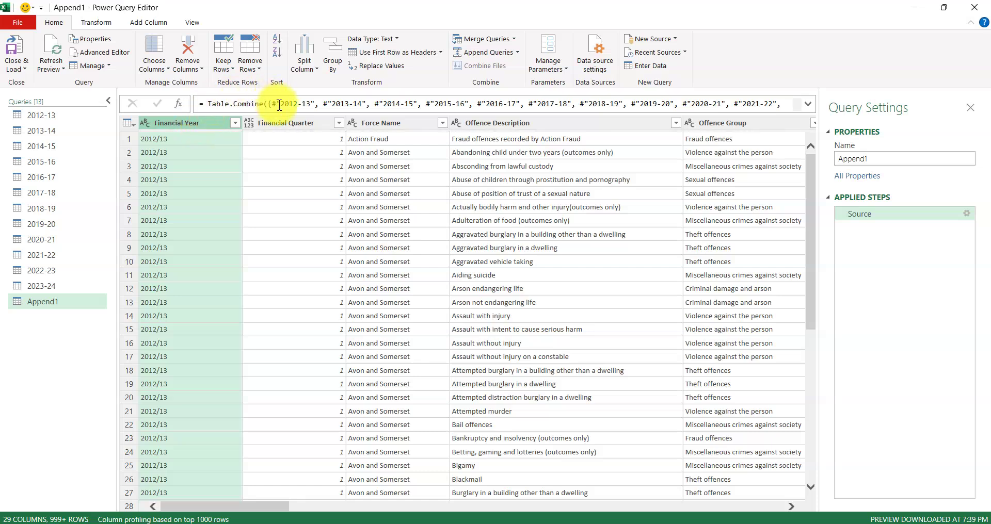
left_click(296, 123, "ctrl")
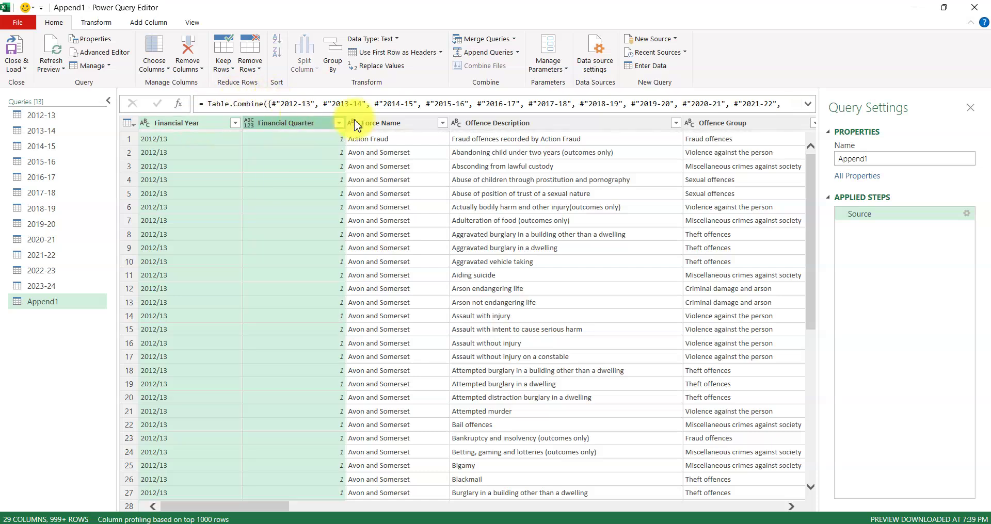
left_click(407, 123, "ctrl")
left_click(491, 127, "ctrl")
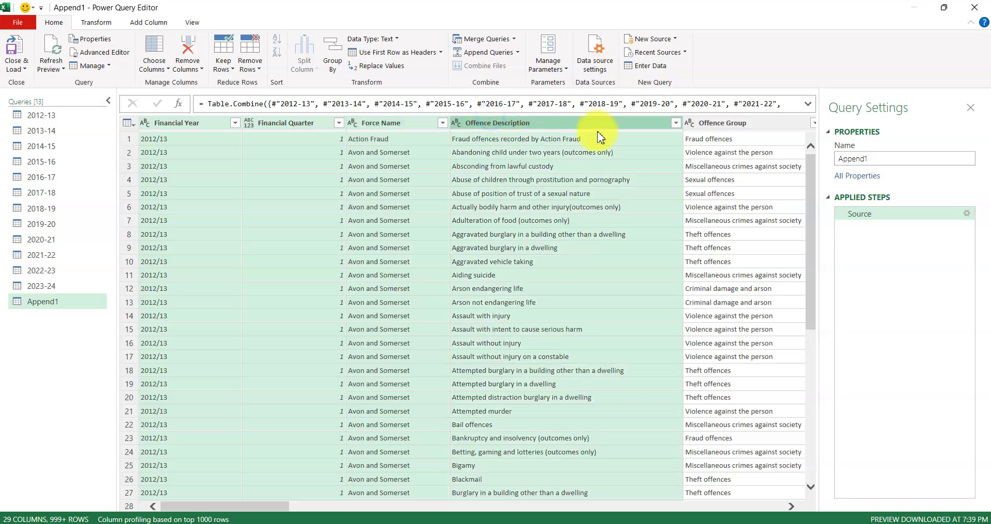
left_click(720, 127, "ctrl")
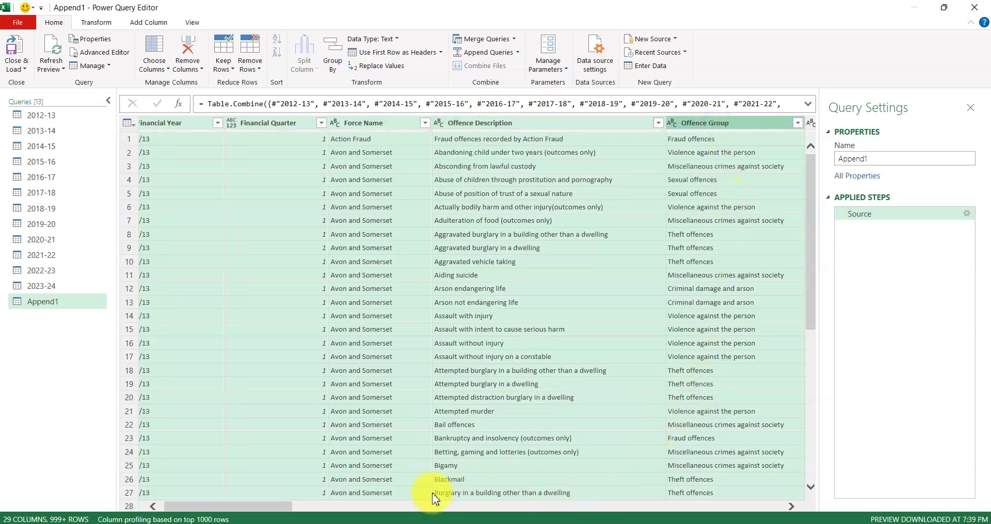
left_click_drag(266, 508, 358, 508)
left_click(421, 124)
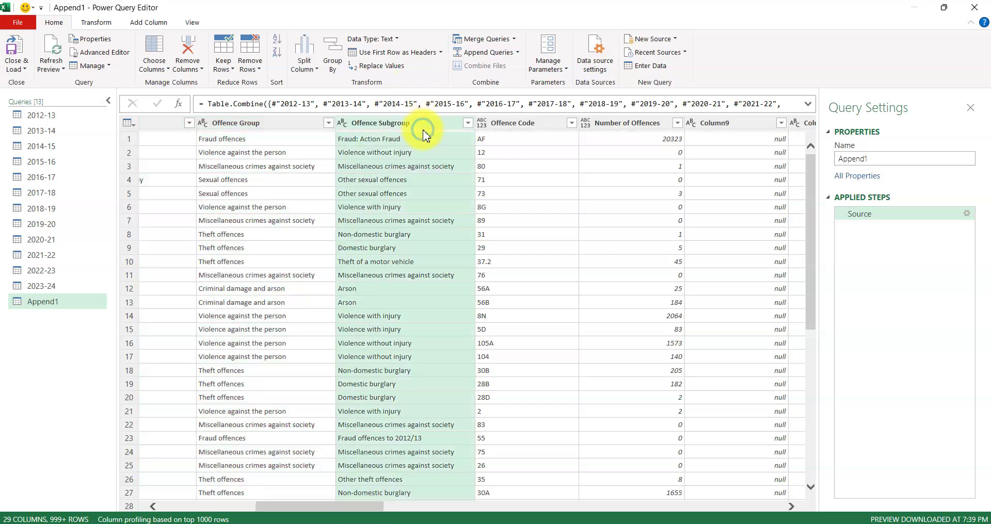
left_click_drag(318, 505, 80, 508)
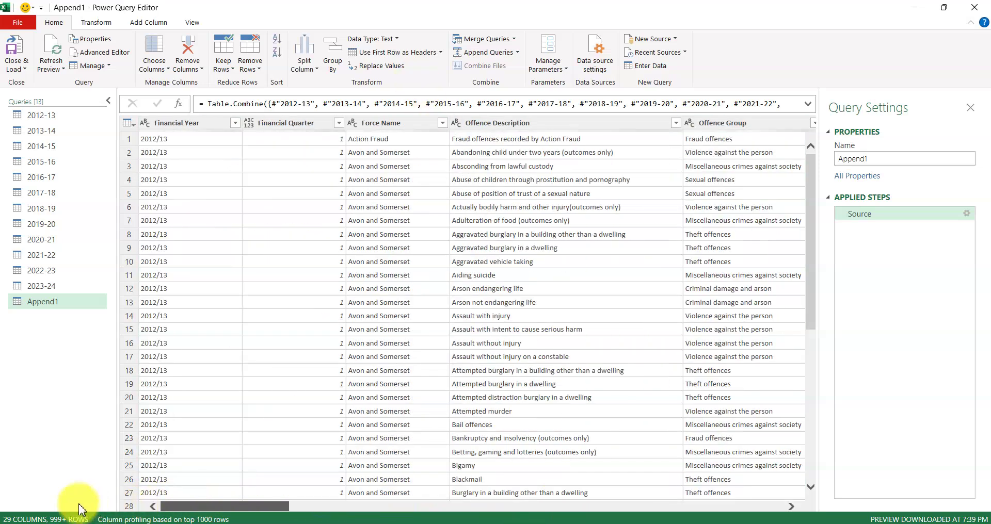
Step: Keep only the eight columns from Financial Year through Number of Offences in the combined query and remove all other columns
left_click(191, 123)
left_click(287, 122, "ctrl")
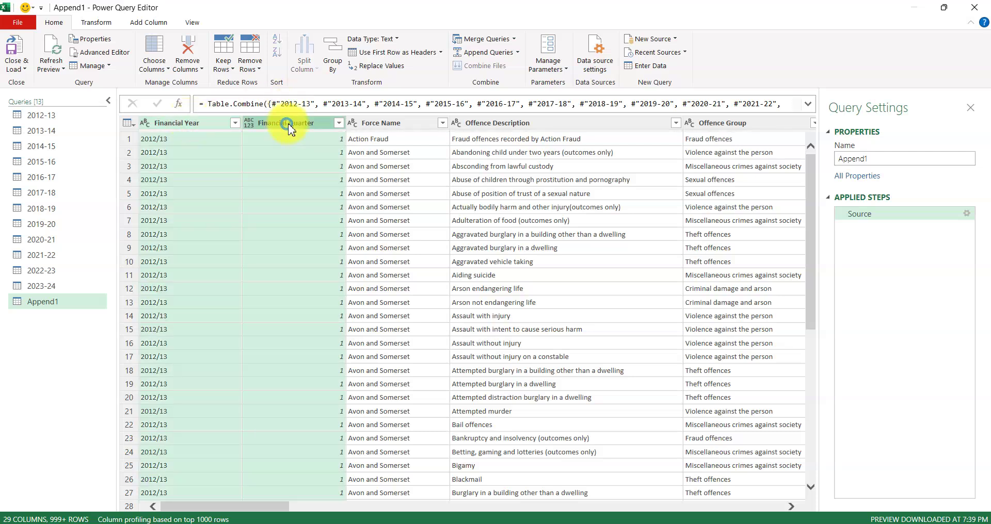
left_click(428, 123, "ctrl")
left_click(506, 125, "ctrl")
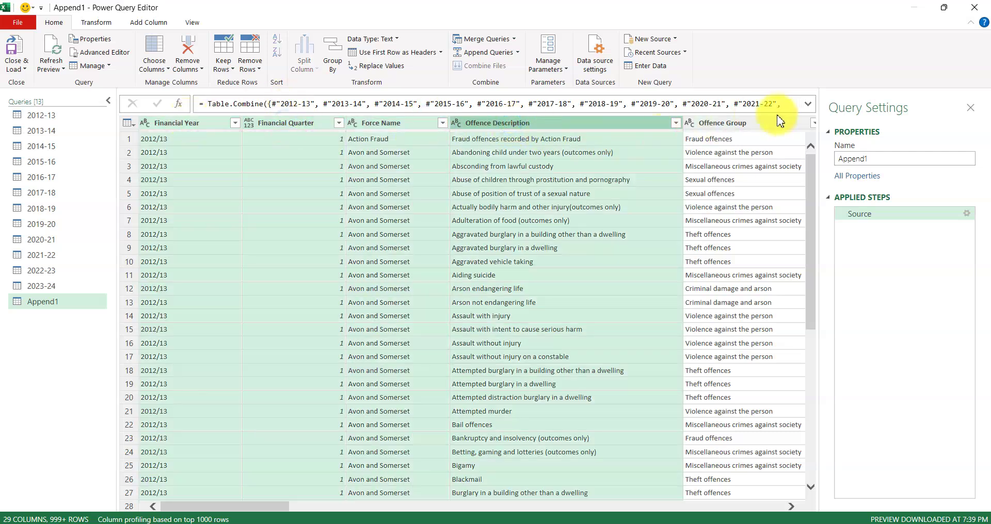
left_click(759, 125, "ctrl")
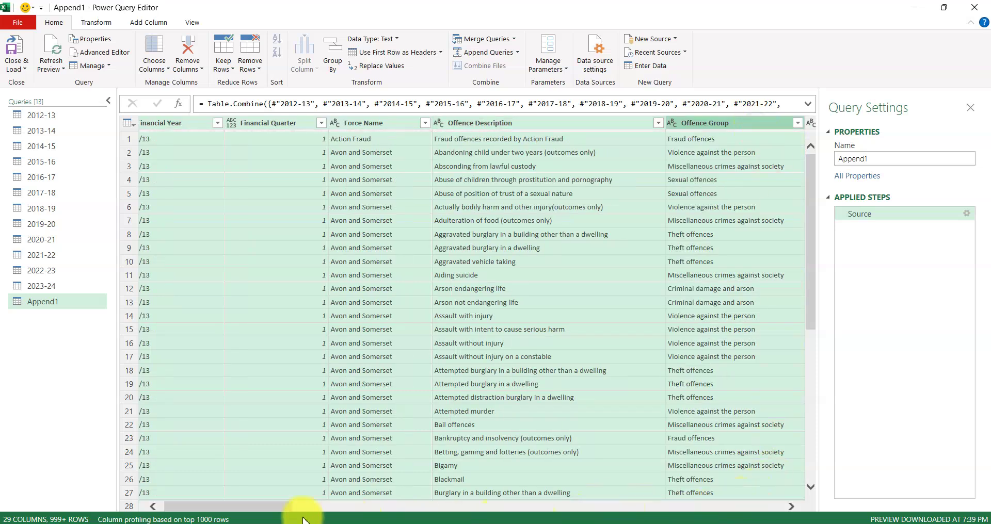
left_click_drag(254, 508, 374, 516)
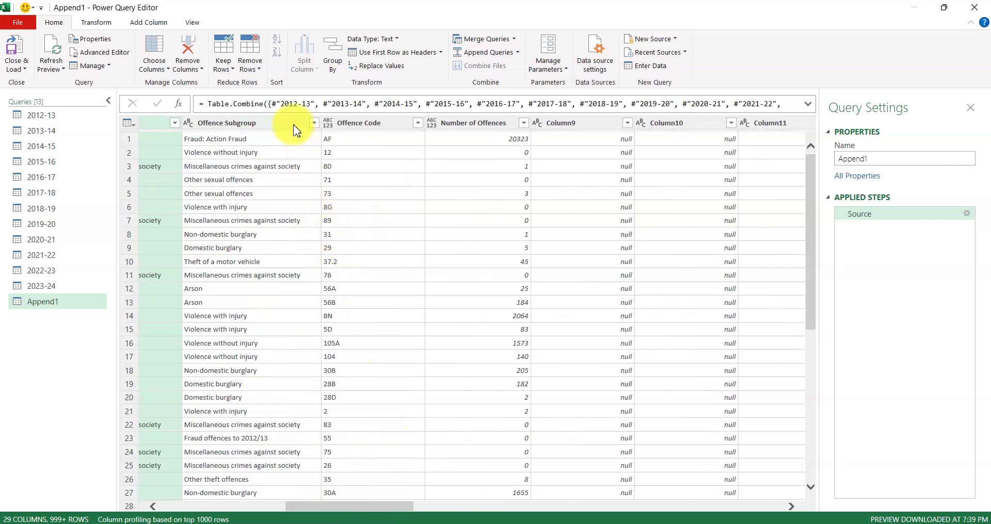
left_click(290, 123)
left_click(387, 123, "shift")
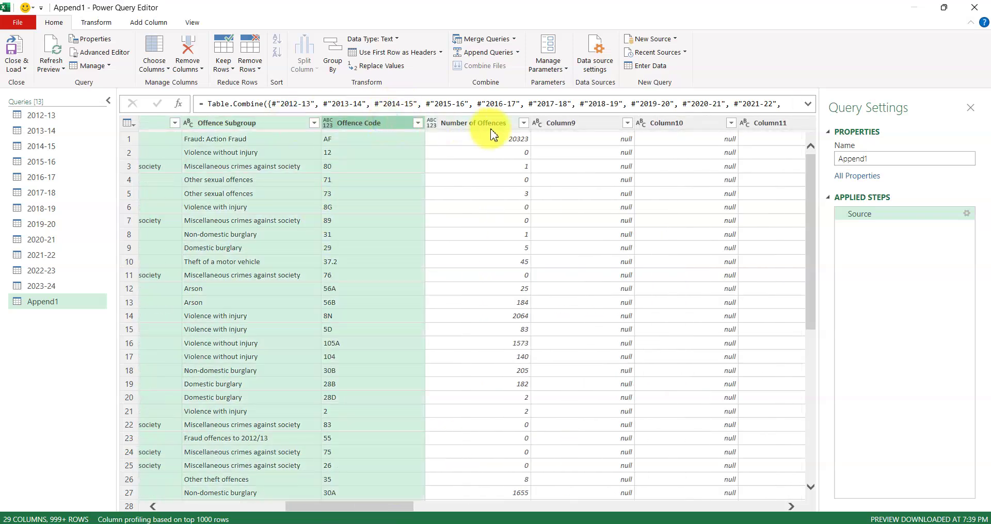
left_click(503, 122, "shift")
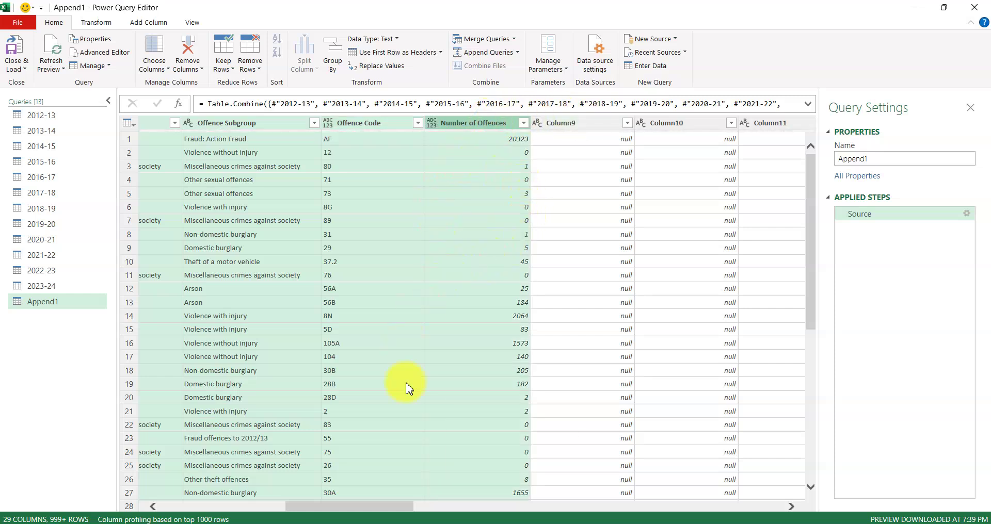
left_click_drag(371, 508, 177, 497)
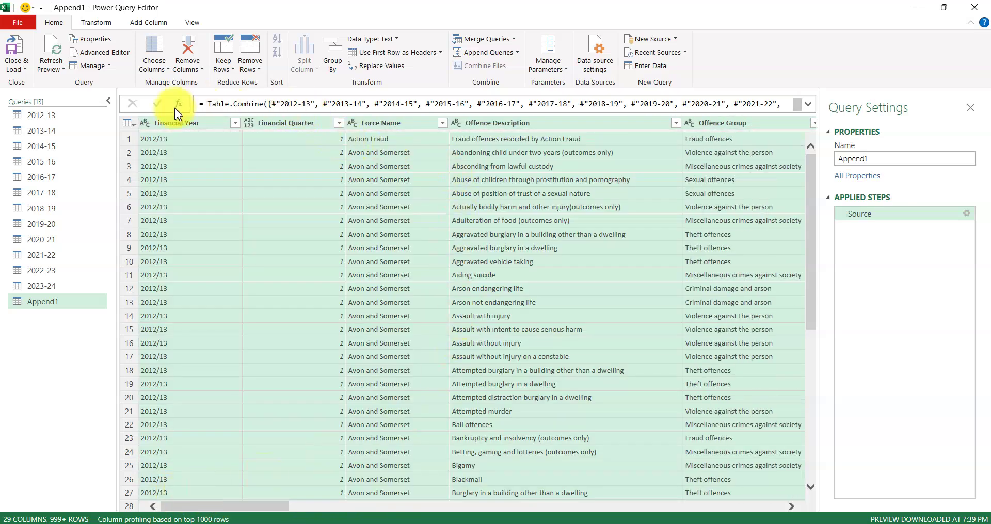
left_click(198, 72)
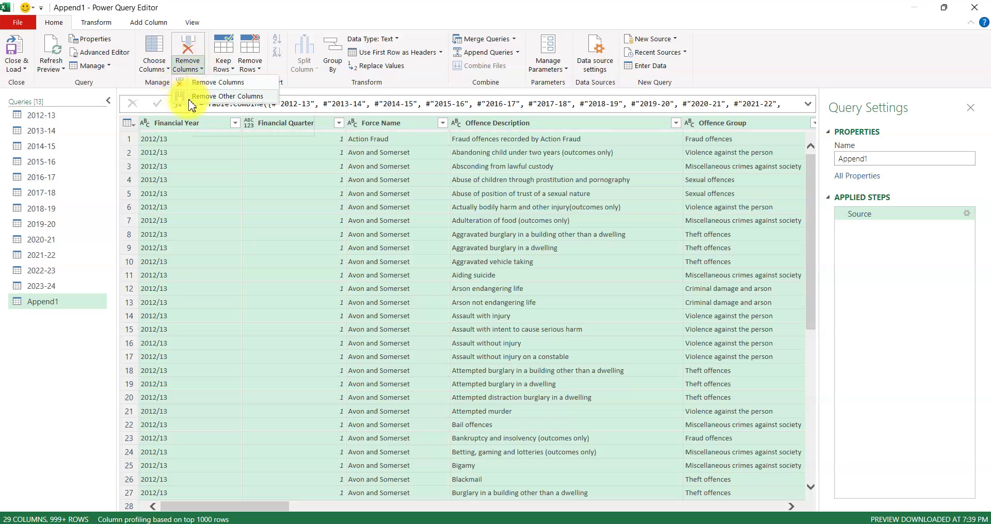
left_click(229, 97)
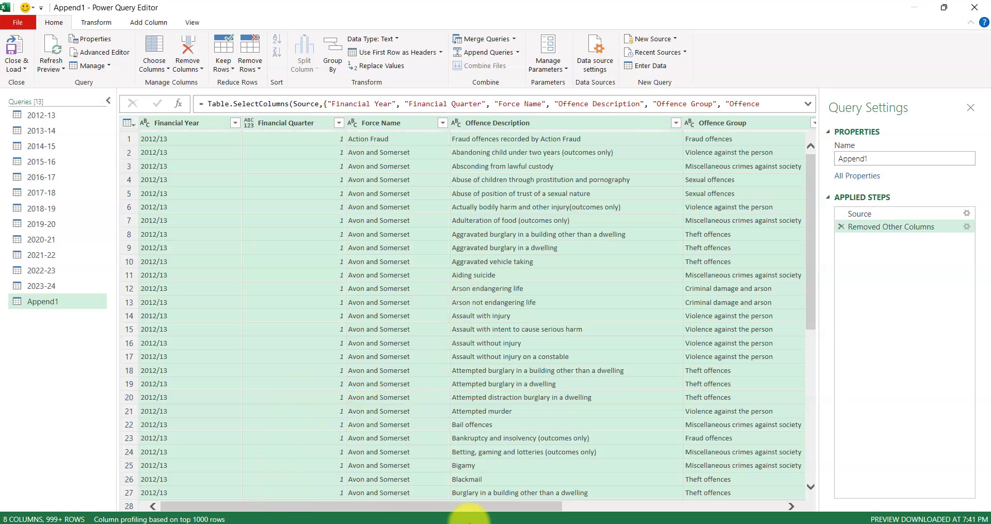
Step: Check the remaining columns of the combined query, and close the editor, loading all queries into the workbook
left_click_drag(501, 506, 798, 511)
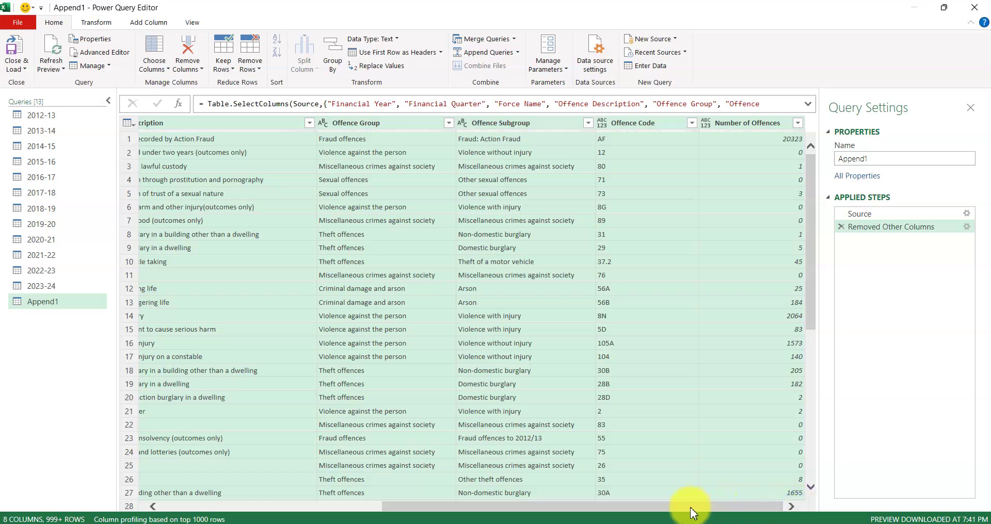
left_click_drag(550, 506, 190, 510)
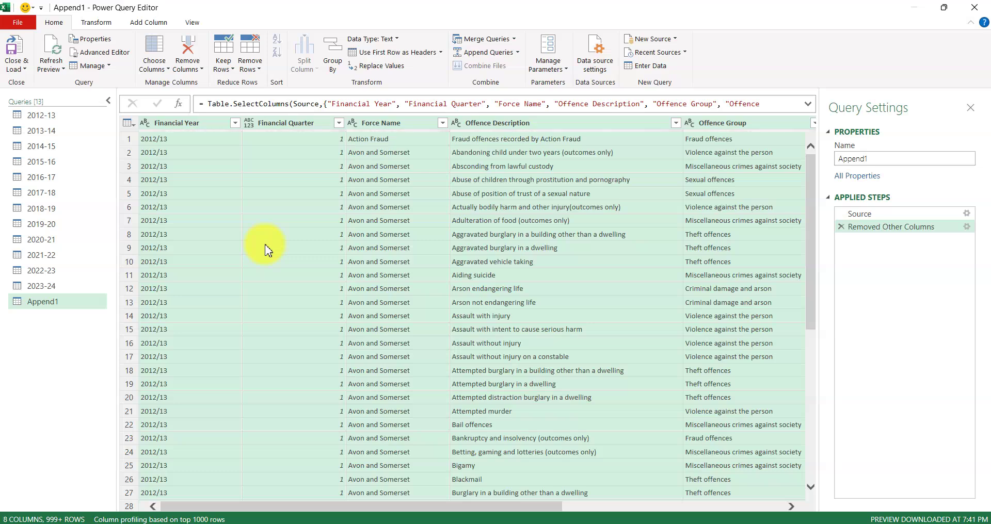
left_click(23, 71)
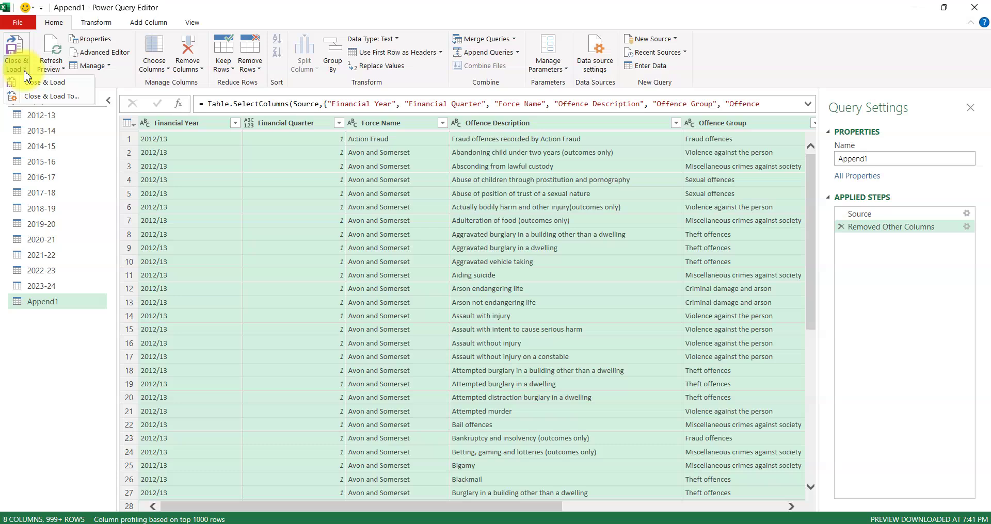
left_click(52, 84)
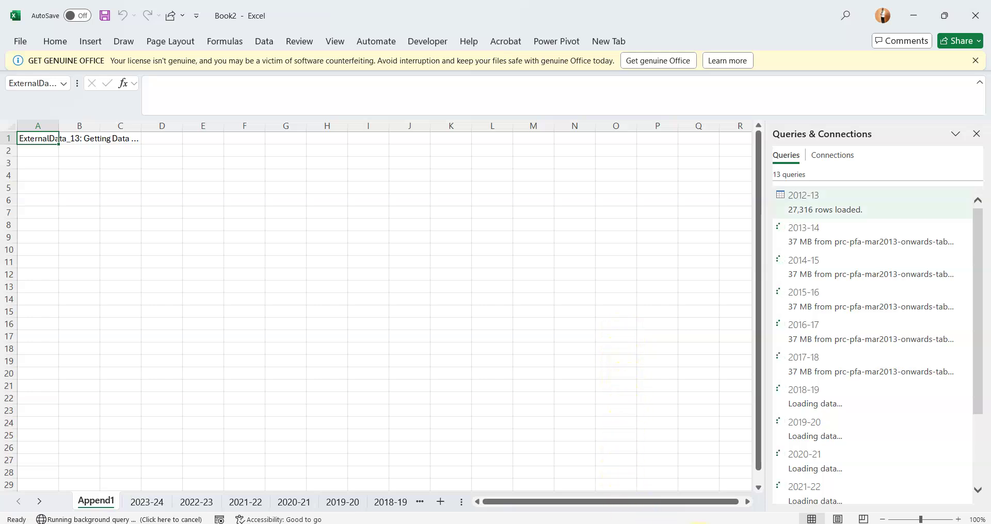
mouse_move(557, 523)
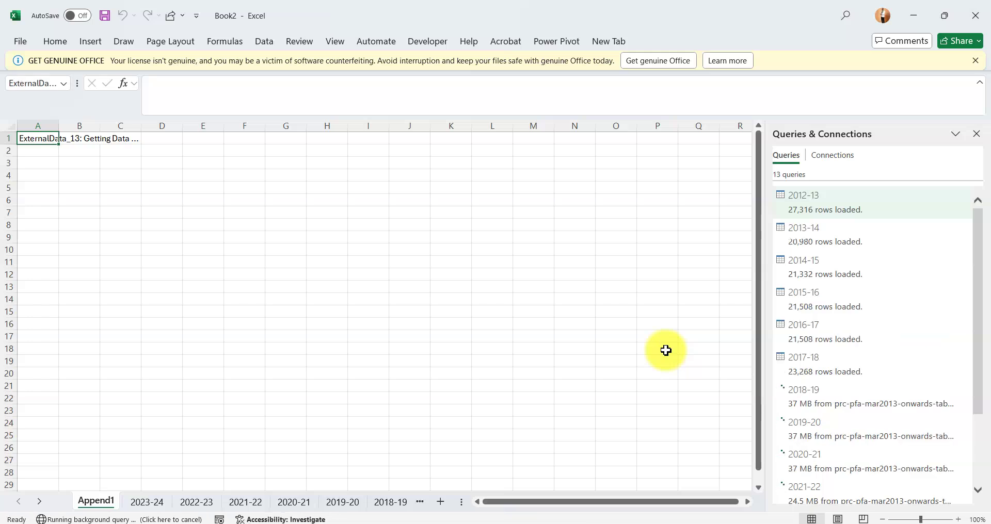
left_click(425, 322)
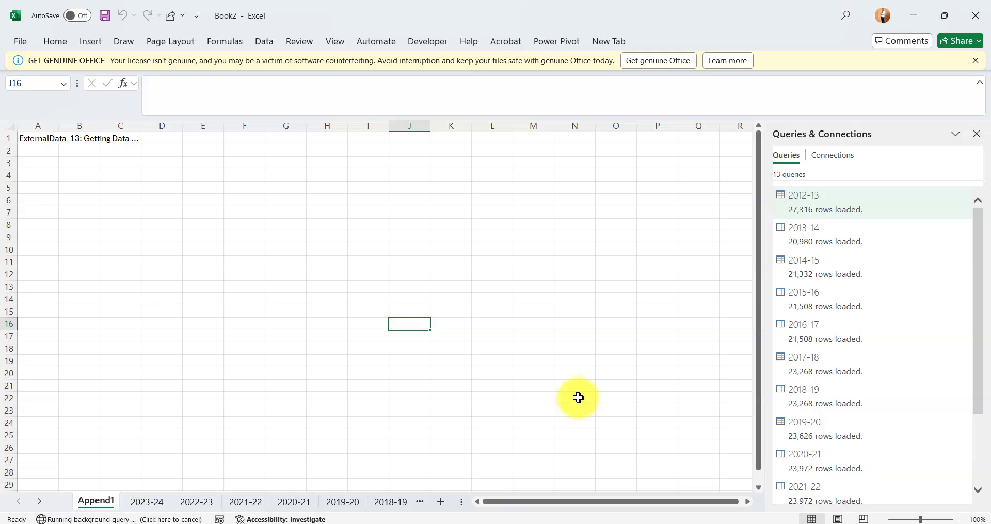
left_click(979, 492)
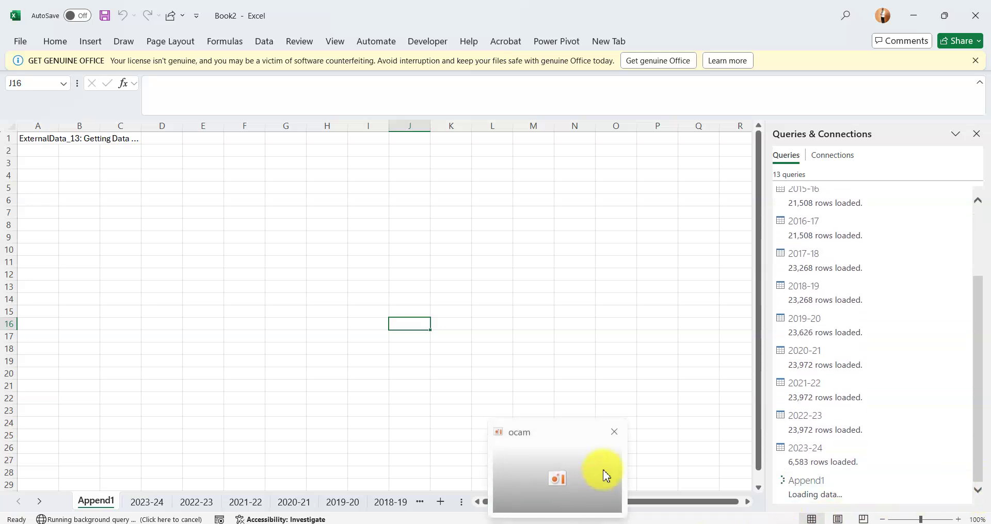
mouse_move(604, 471)
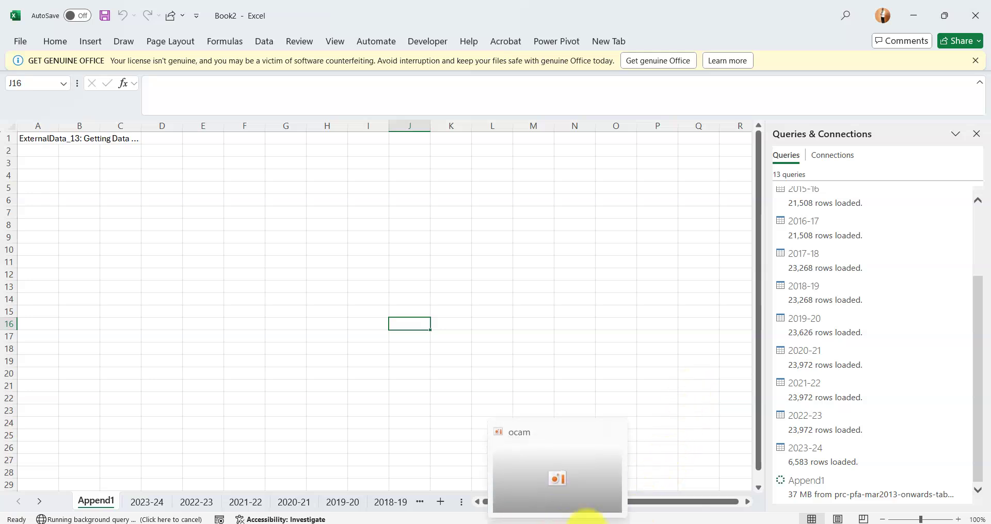
left_click(685, 401)
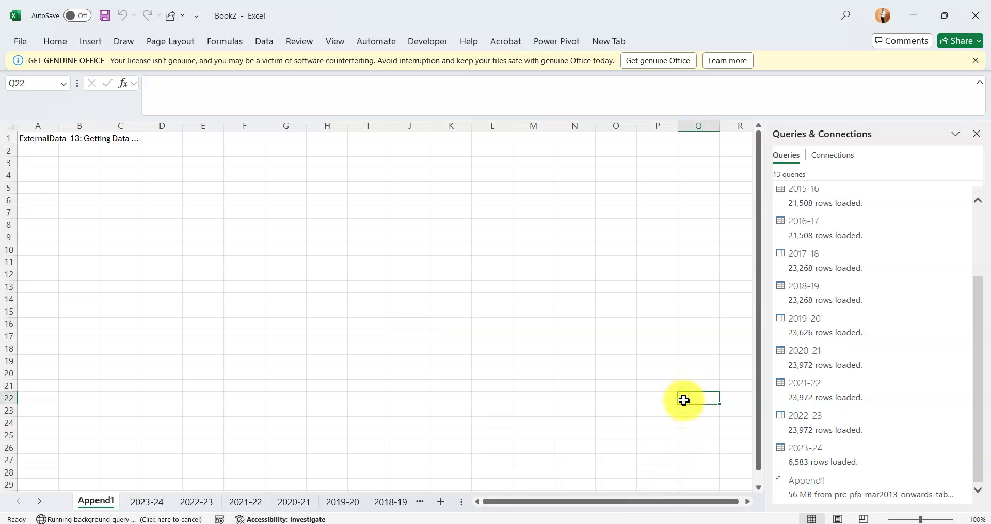
left_click(622, 395)
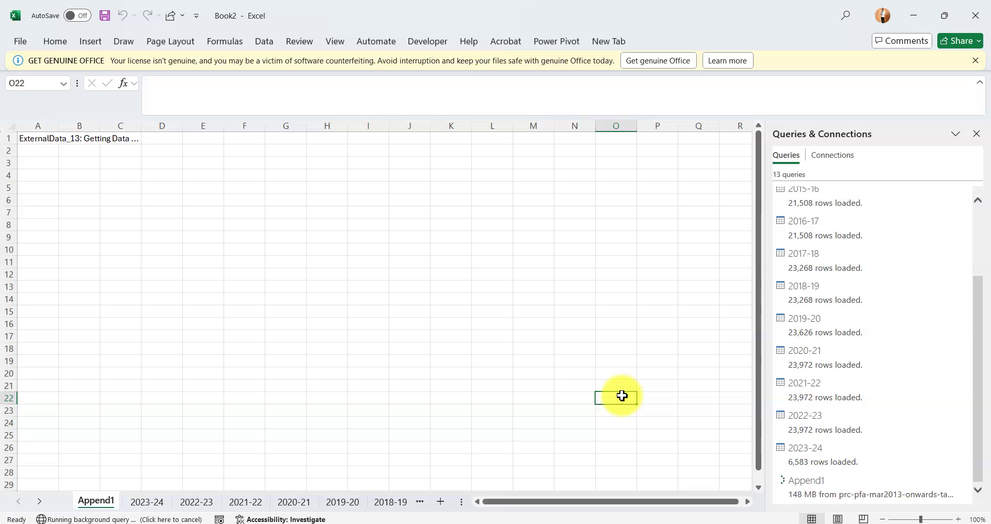
left_click(616, 313)
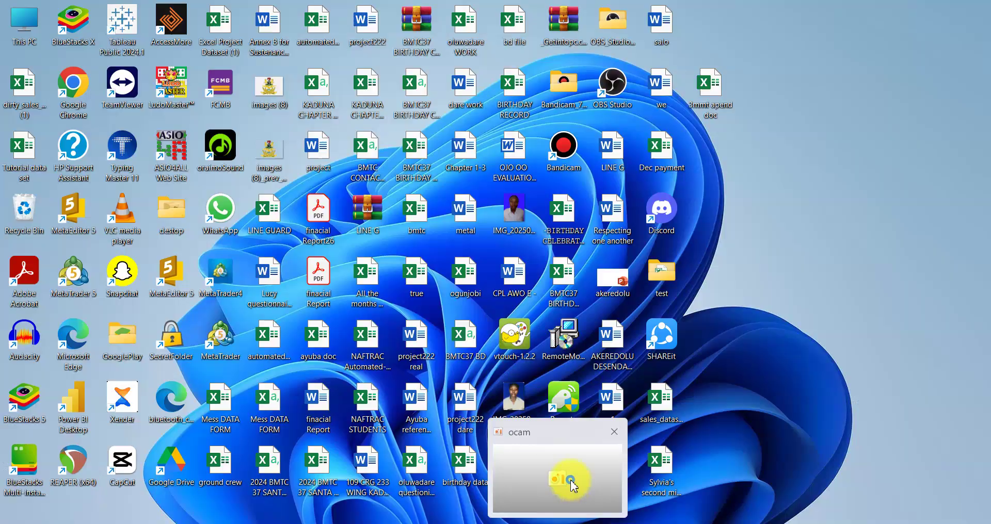
left_click(571, 482)
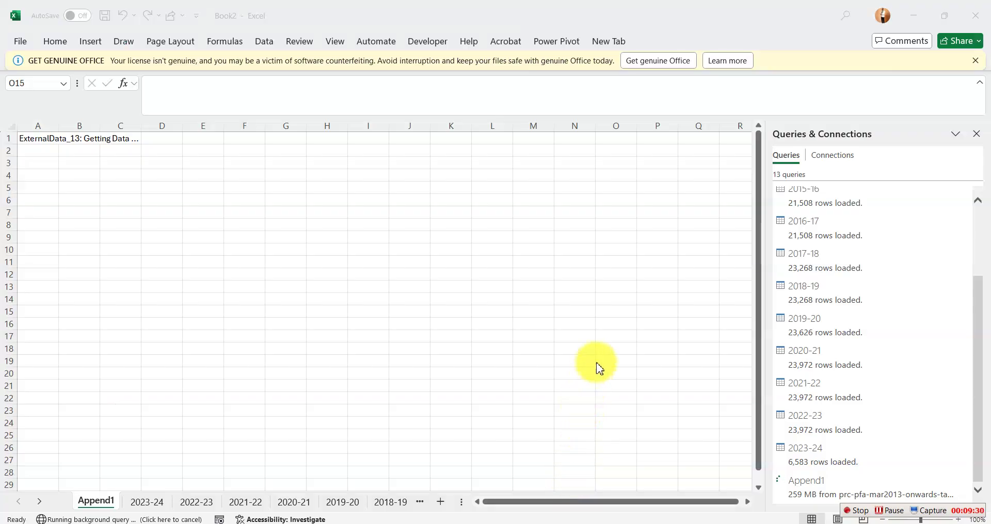
left_click(589, 323)
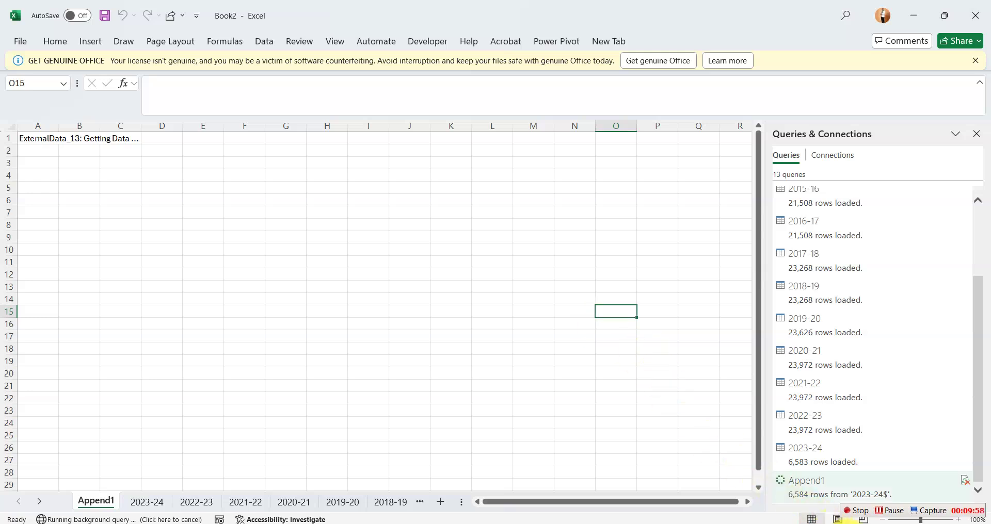
left_click(885, 520)
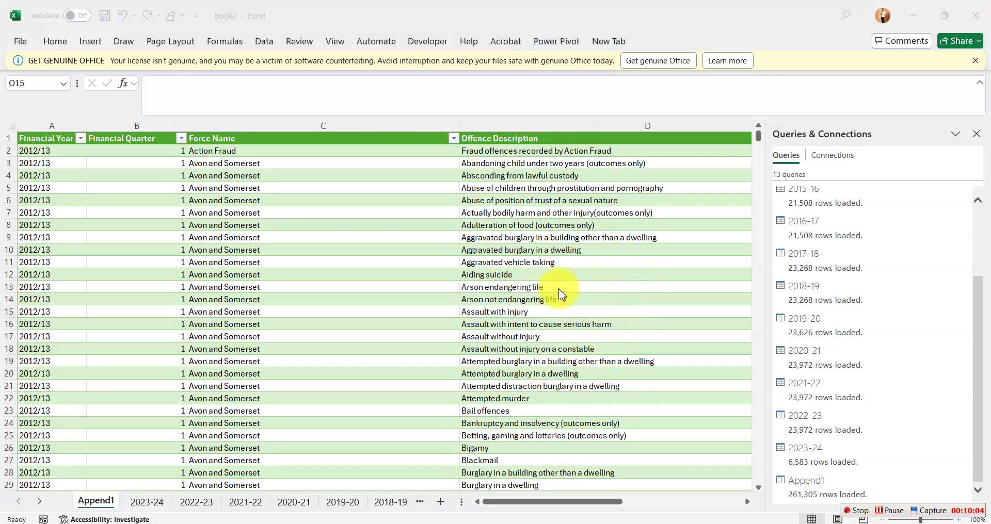
Step: Look through the rows and columns of the loaded combined table on the Append1 sheet
left_click(758, 138)
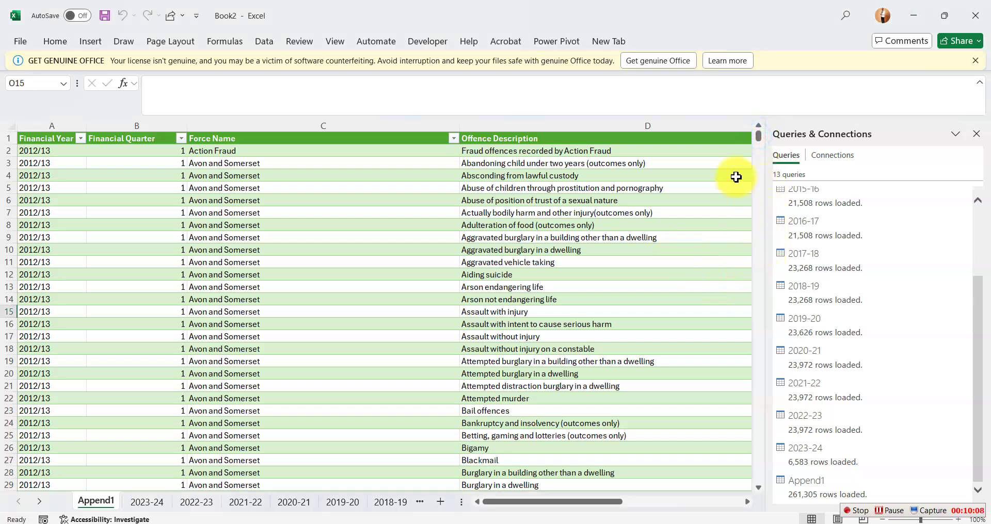
left_click_drag(759, 138, 785, 110)
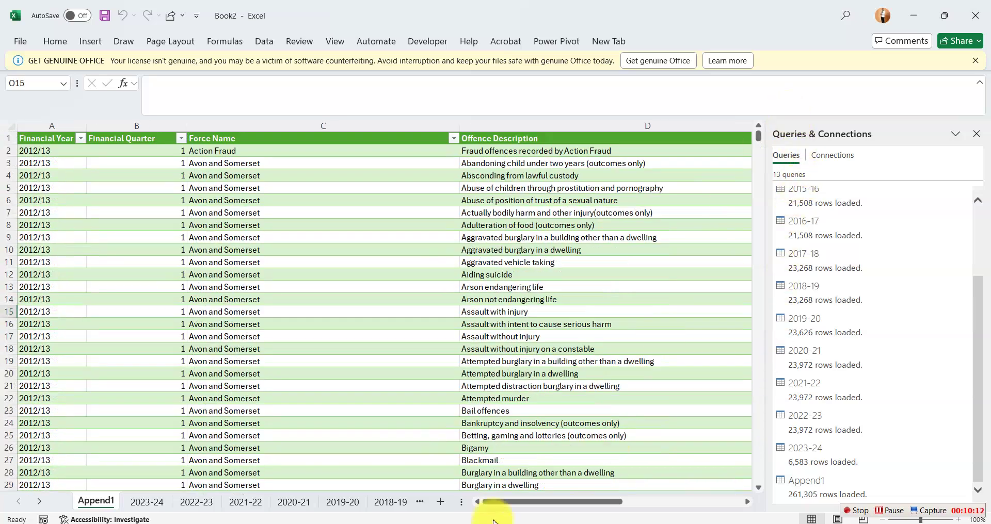
left_click_drag(503, 508, 423, 518)
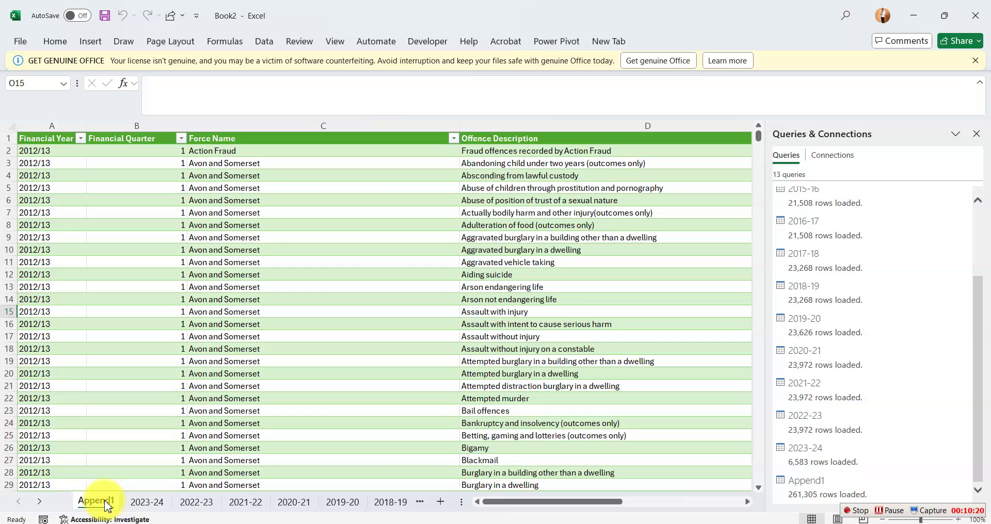
Step: Review the Financial Year filter values in the combined table and the list of loaded queries
left_click(81, 138)
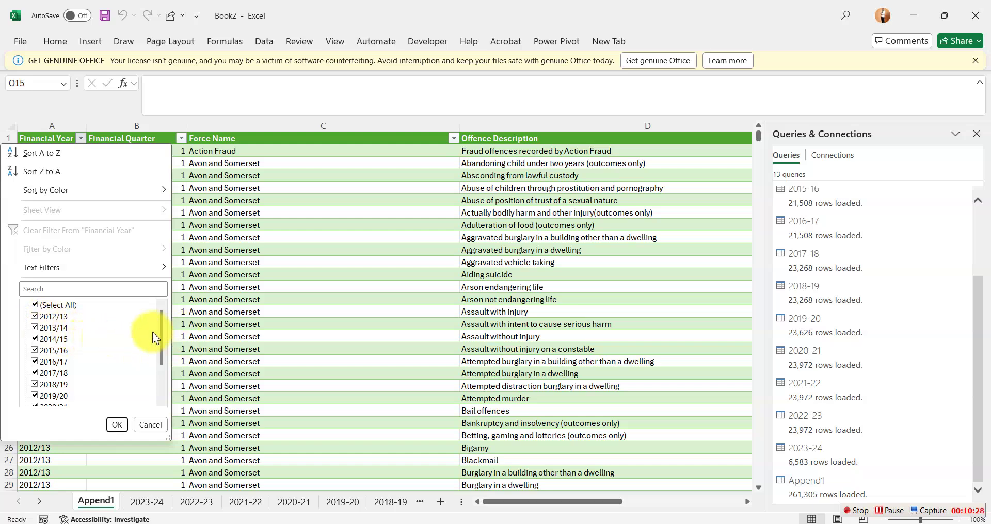
left_click_drag(164, 337, 160, 376)
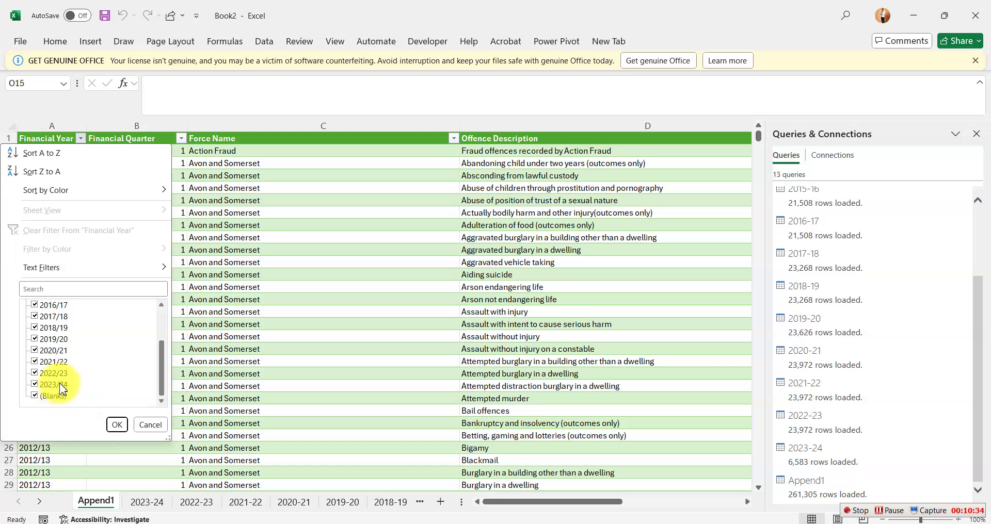
left_click_drag(164, 361, 163, 326)
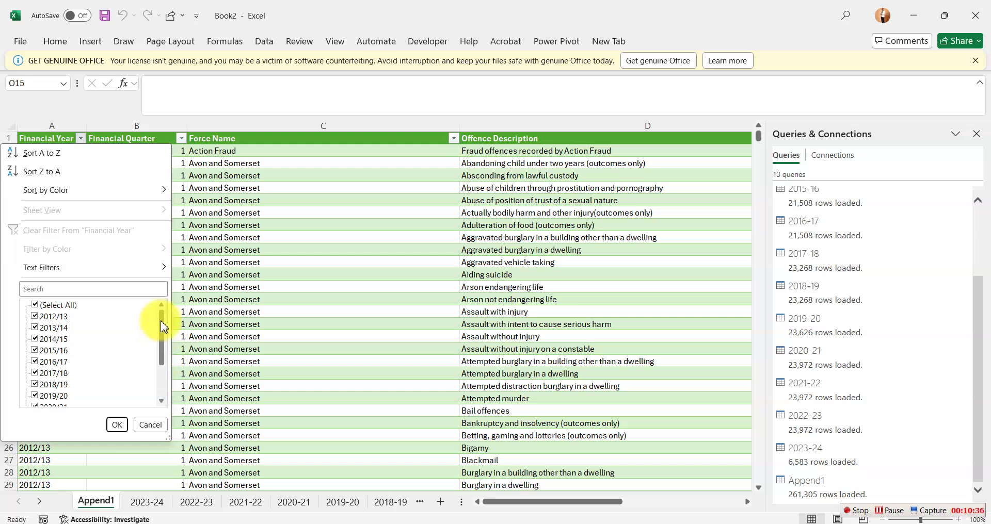
left_click(338, 169)
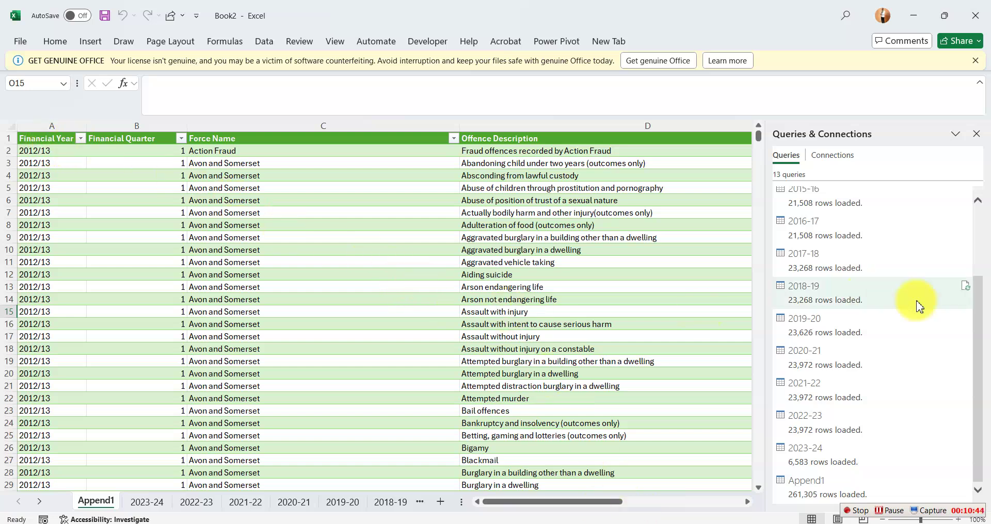
scroll(917, 298, "down", 1)
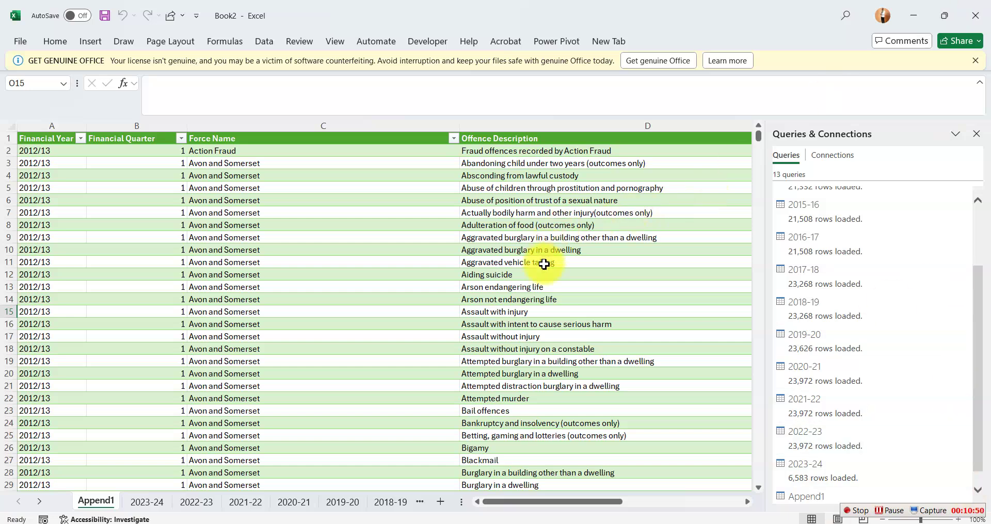
Step: Try to select all blank cells on the Append1 sheet using Go To Special with the Blanks option
key("ctrl+g")
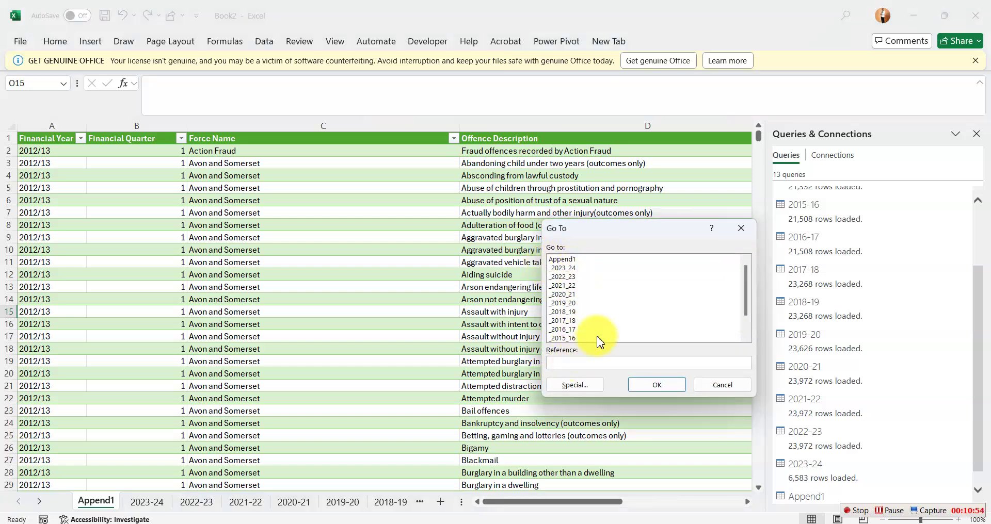
left_click(748, 233)
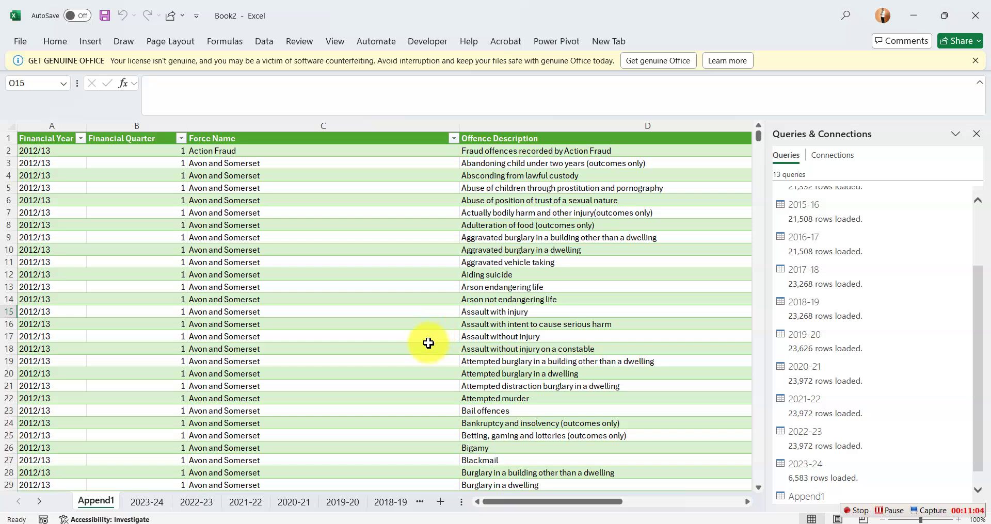
key("ctrl+g")
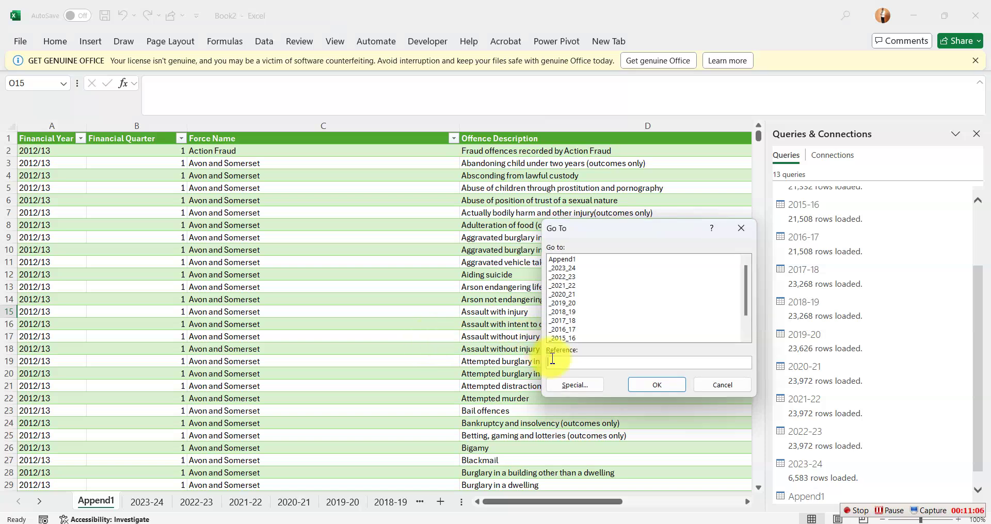
left_click(582, 387)
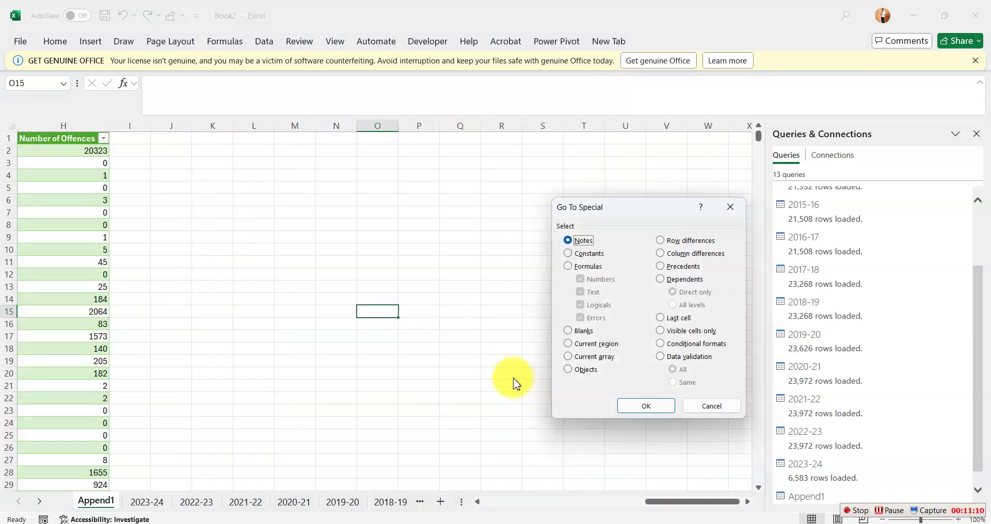
left_click(568, 330)
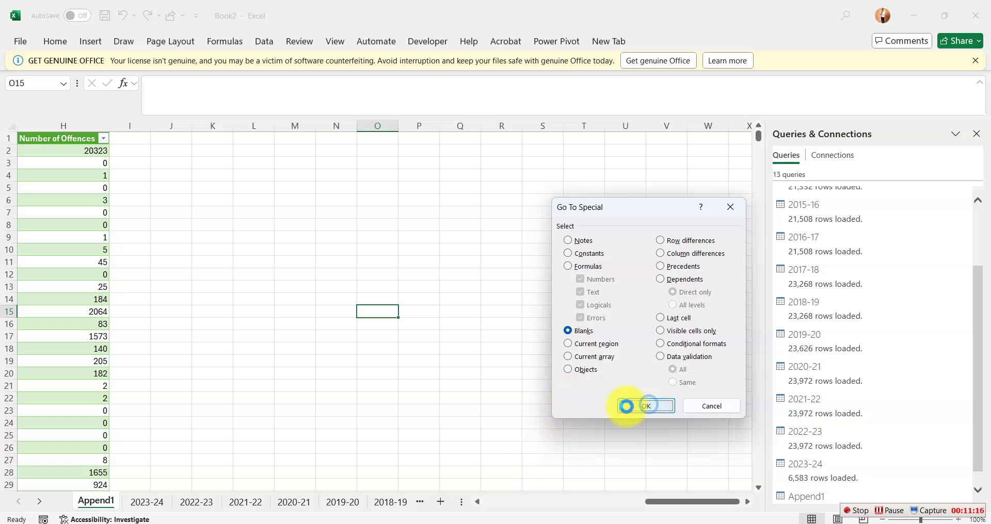
left_click(629, 405)
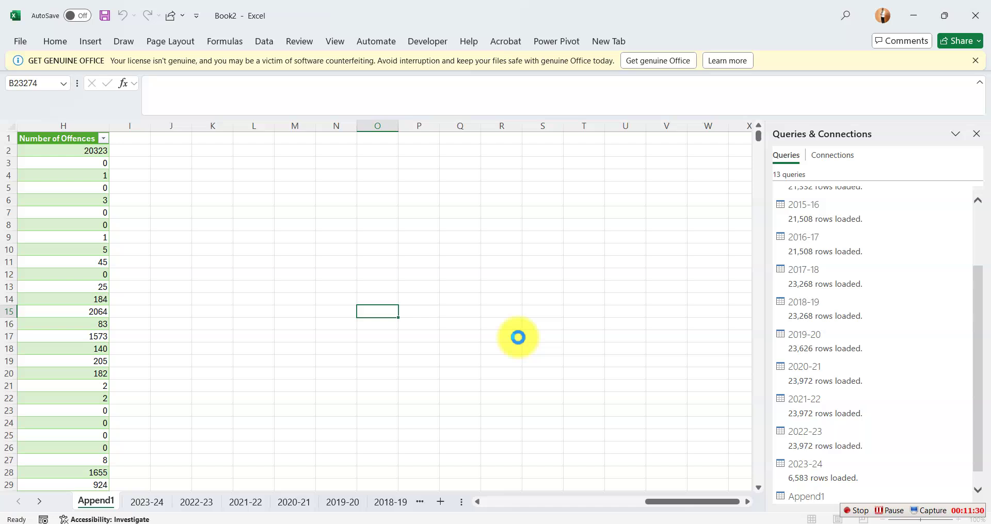
left_click_drag(686, 502, 439, 508)
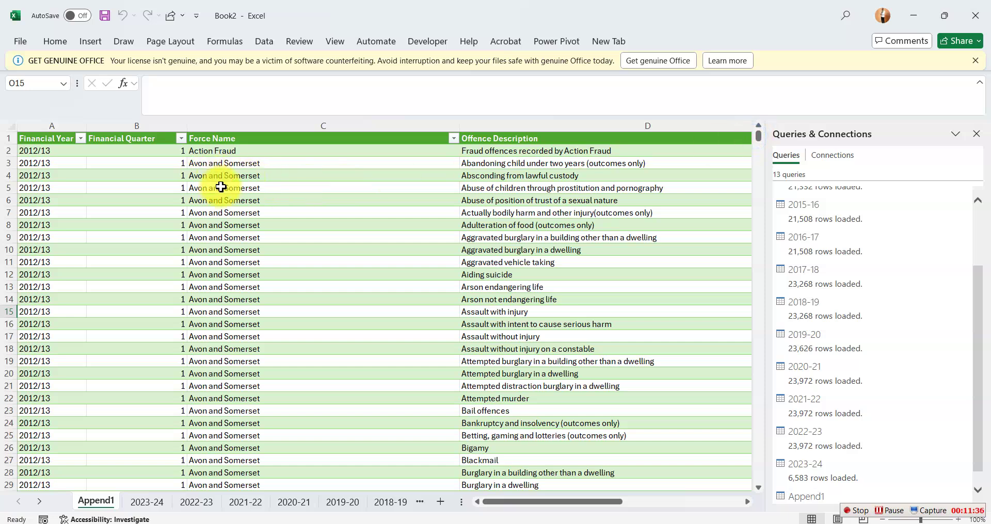
left_click(30, 139)
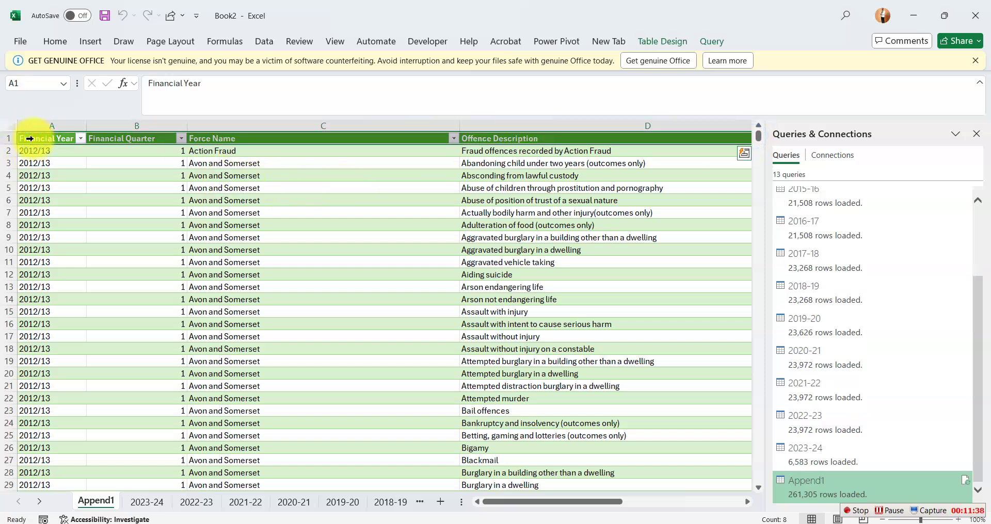
left_click(89, 224)
left_click(51, 139)
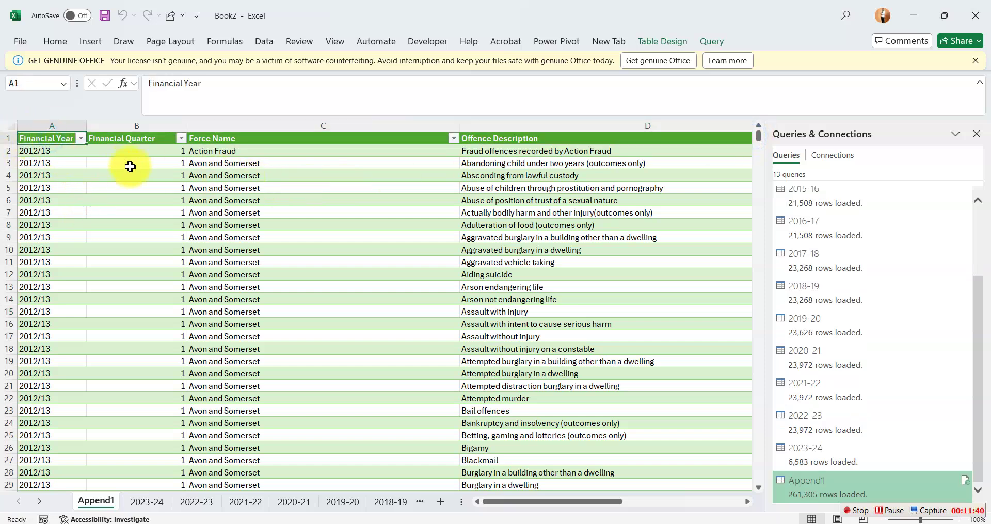
key("ctrl+shift+Right")
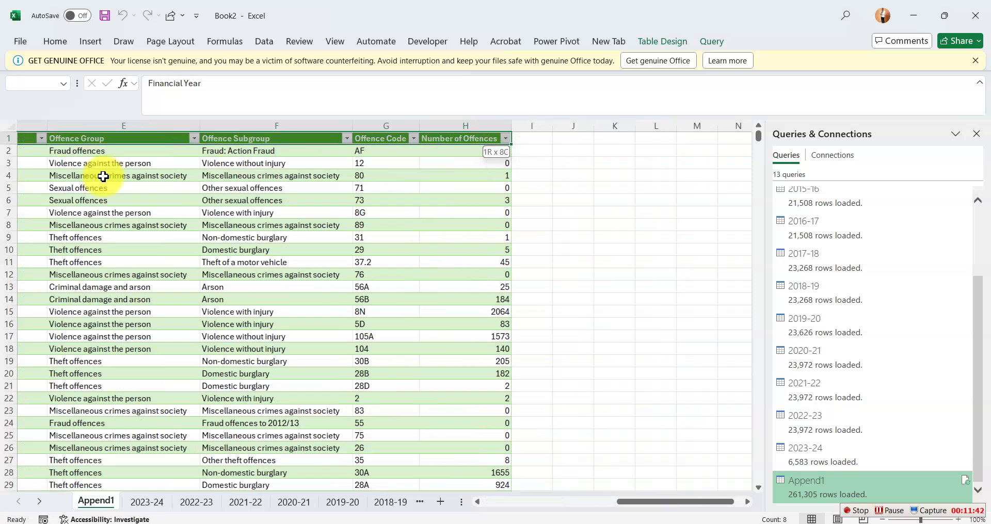
key("ctrl+shift+Down")
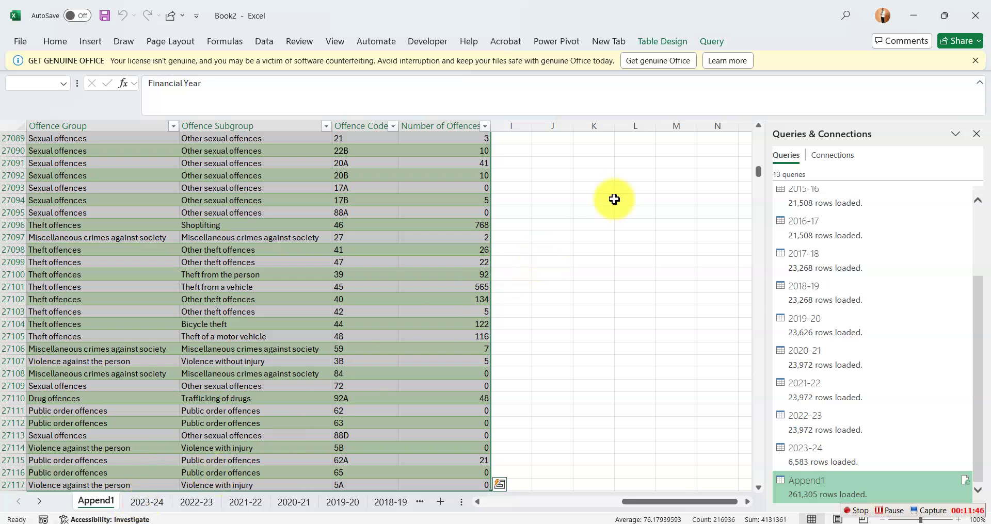
left_click_drag(758, 174, 759, 237)
left_click_drag(663, 503, 564, 510)
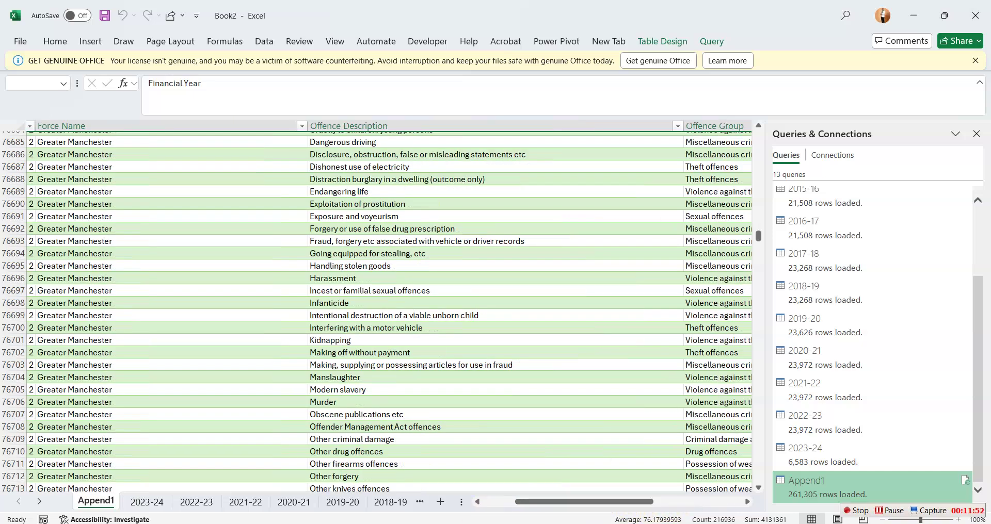
left_click(306, 241)
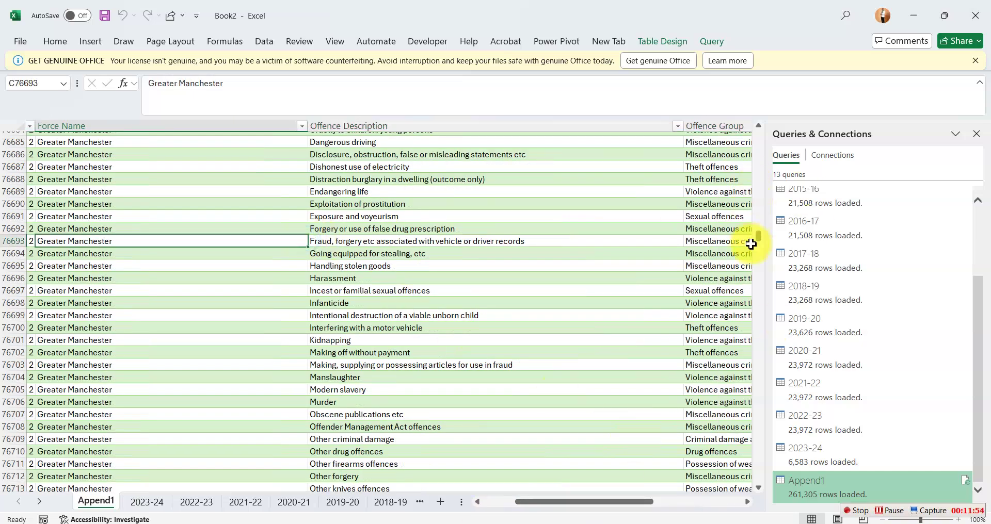
left_click(762, 248)
left_click_drag(759, 233, 763, 122)
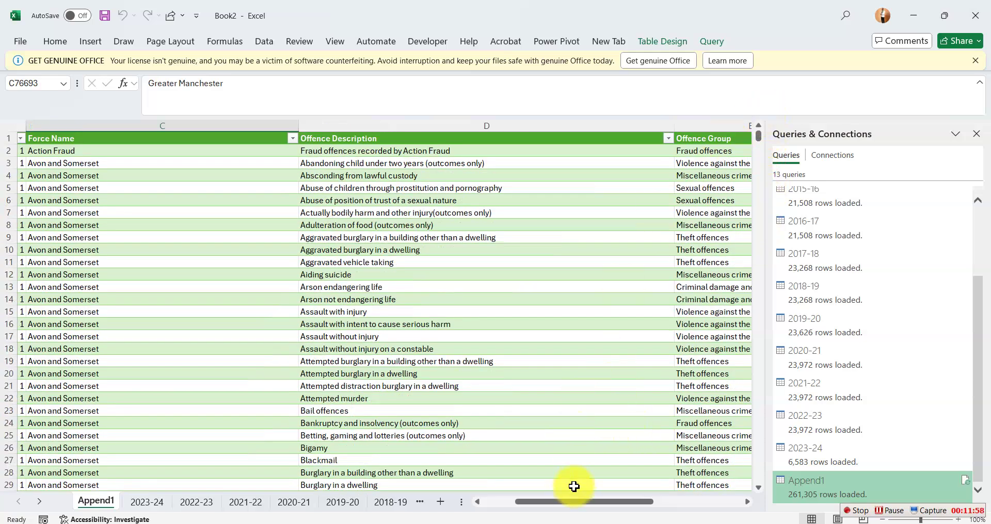
left_click_drag(568, 506, 471, 506)
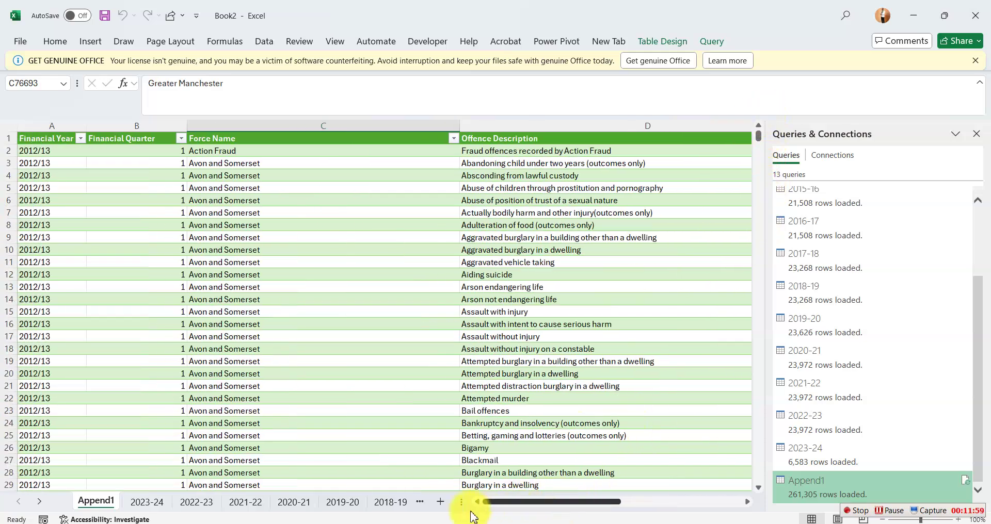
Step: Select the combined table from the Financial Year header across to Number of Offences and down to the last filled row, 261106
left_click(39, 141)
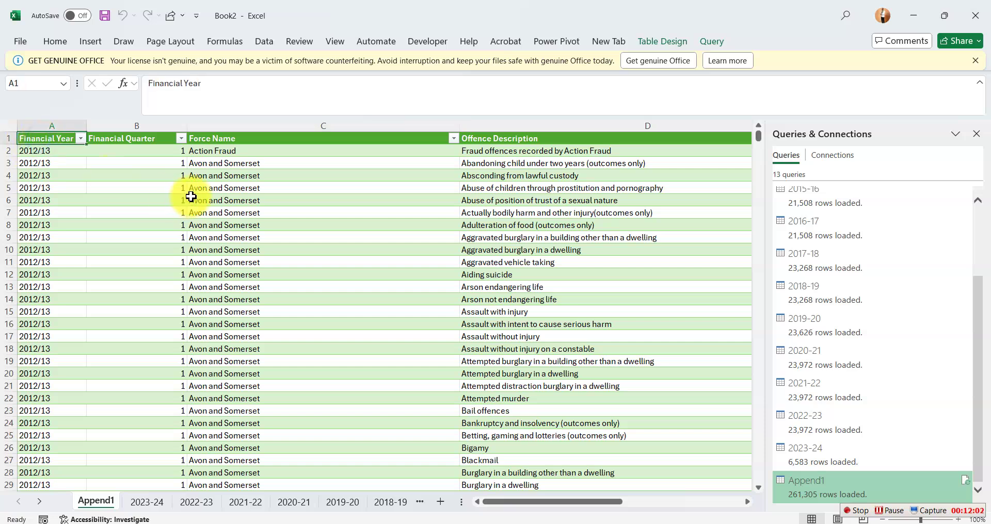
key("ctrl+shift+Right")
key("ctrl+shift+Down")
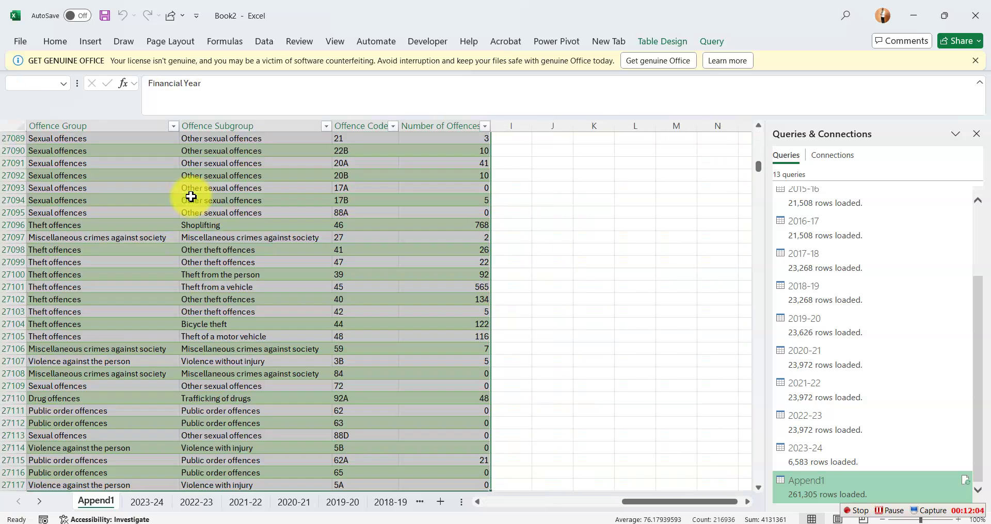
key("ctrl+shift+Down")
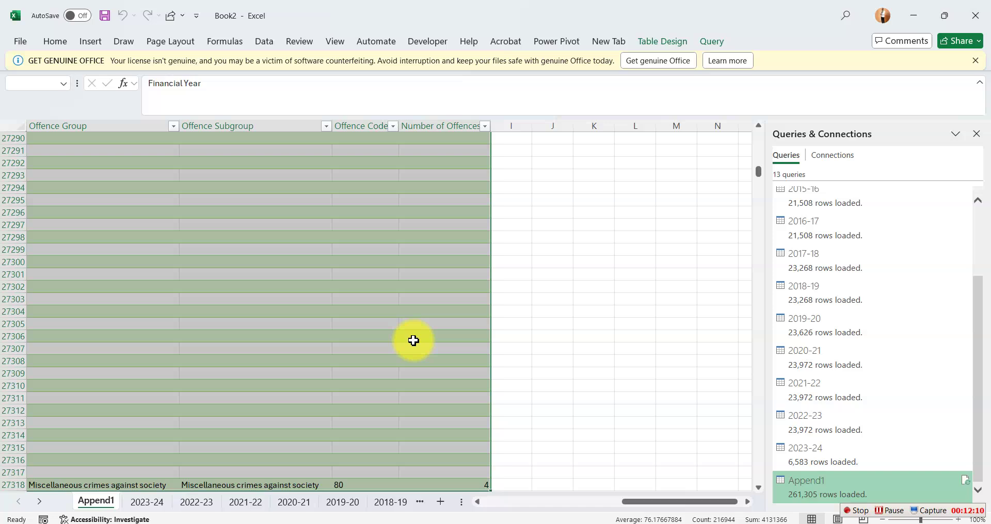
key("ctrl+shift+Down")
key("ctrl+shift+Down")
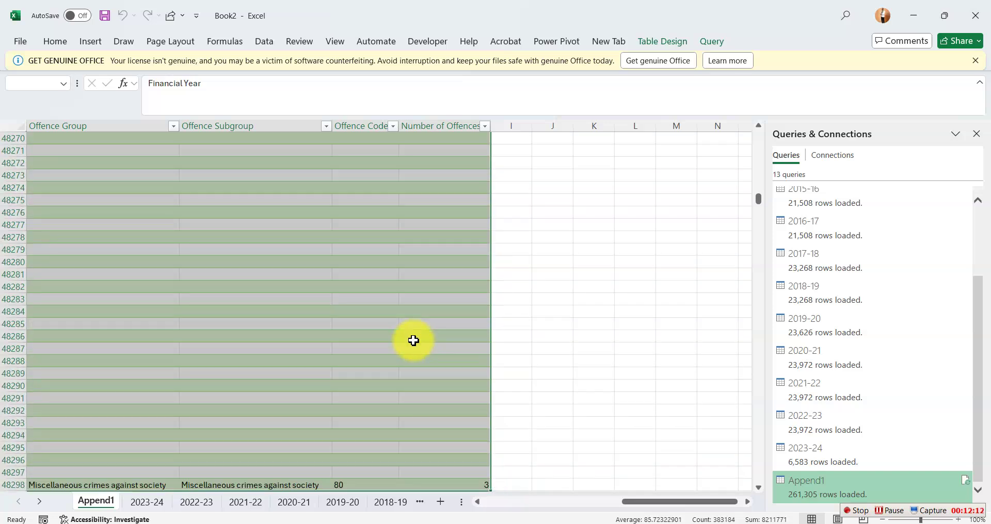
key("ctrl+shift+Down")
key("ctrl+shift+Down")
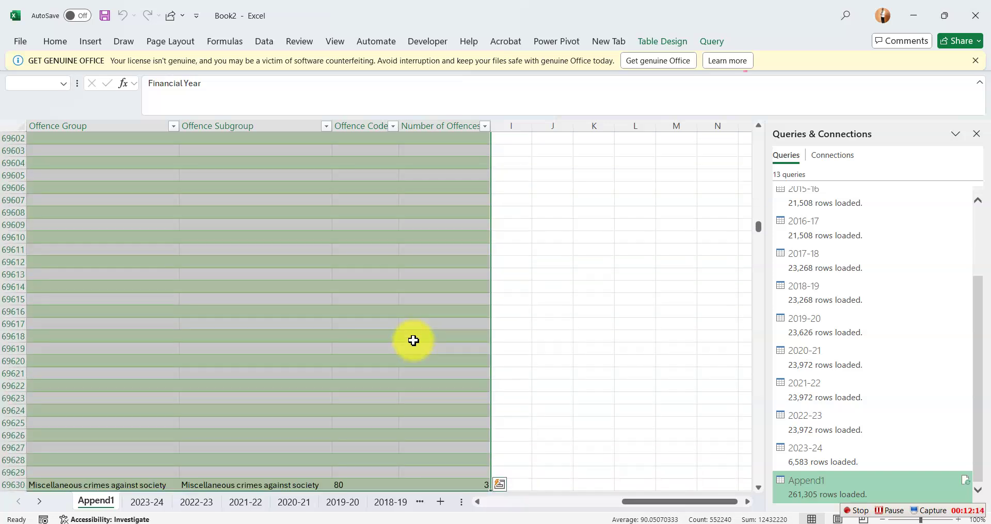
key("ctrl+shift+Down")
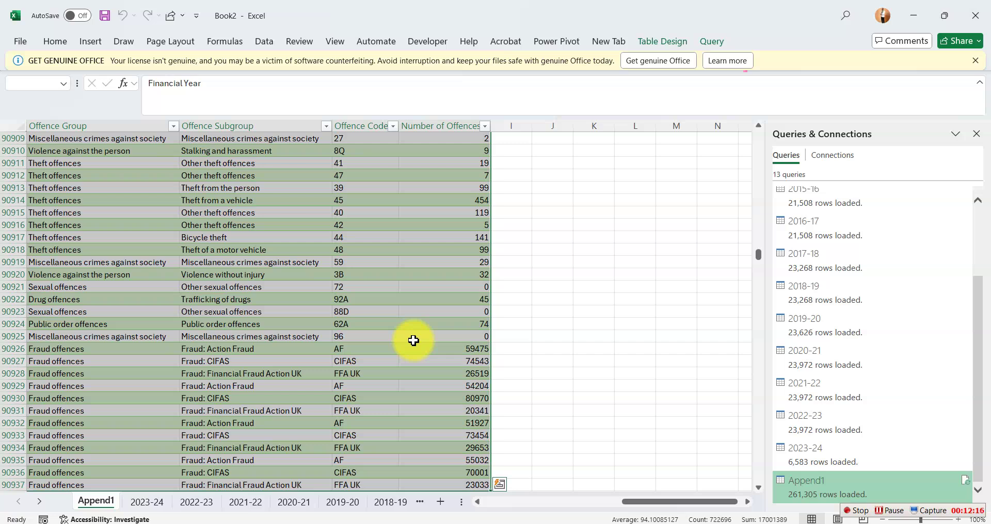
key("ctrl+shift+Down")
key("ctrl+shift+Down")
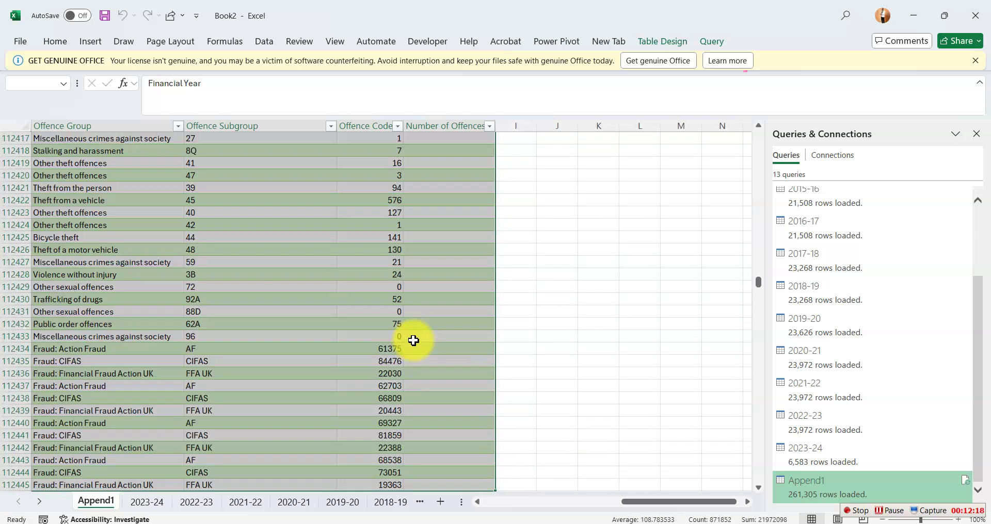
key("ctrl+shift+Down")
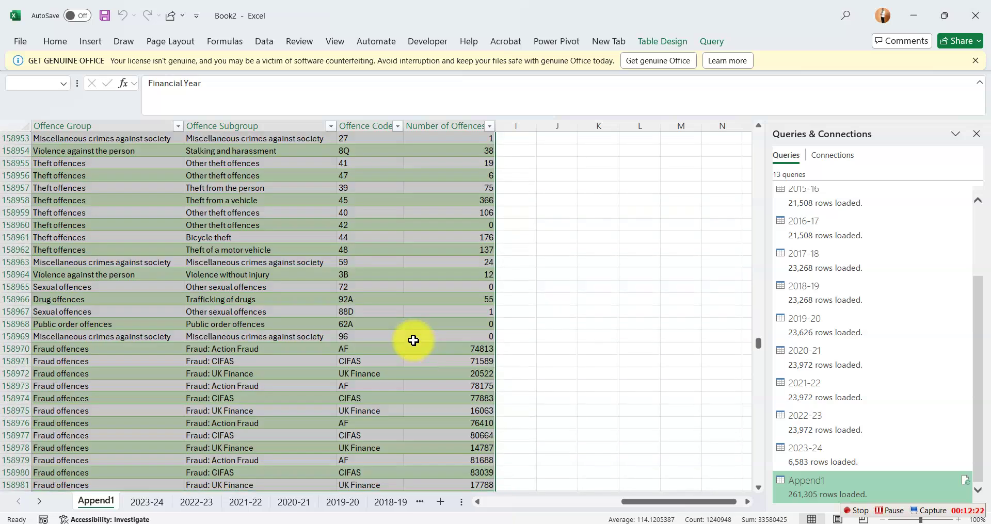
key("ctrl+shift+Down")
key("ctrl+shift+Down")
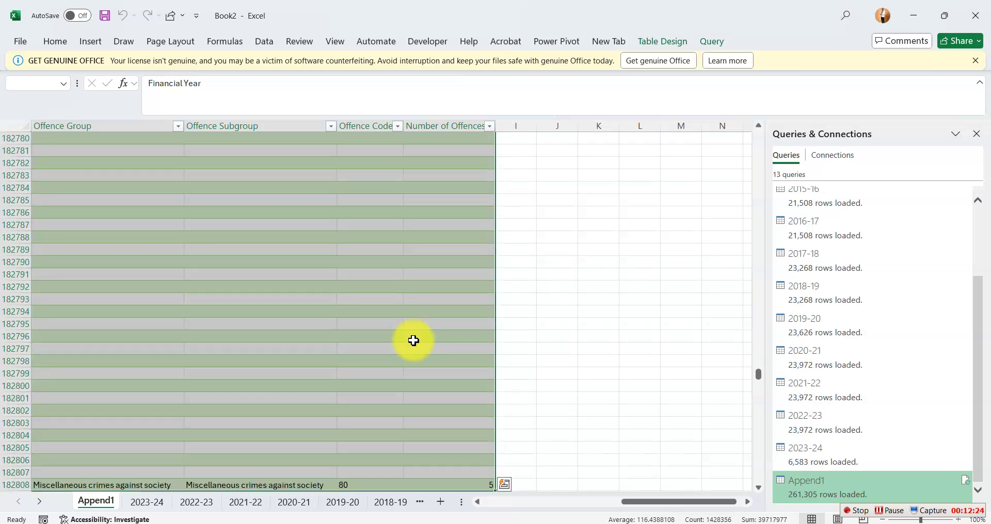
key("ctrl+shift+Down")
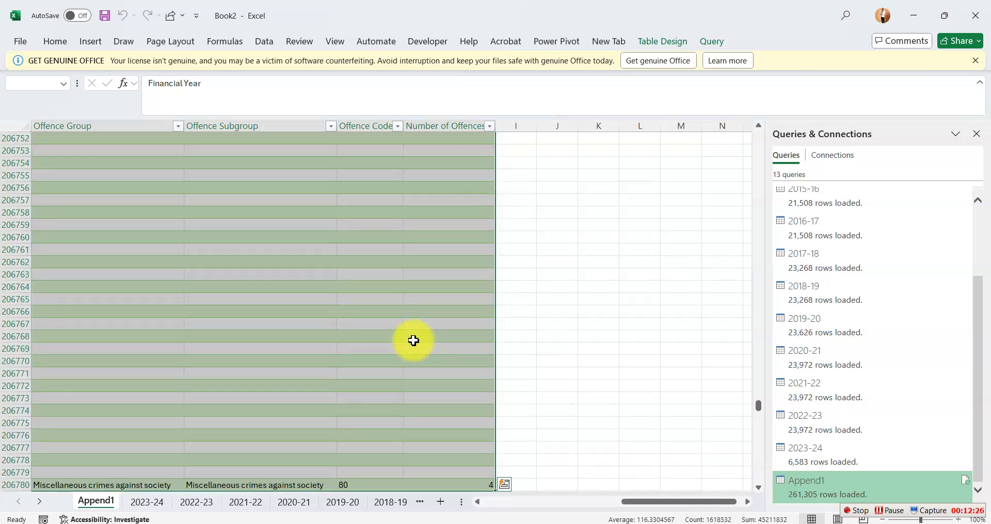
key("ctrl+shift+Down")
key("ctrl+shift+Down")
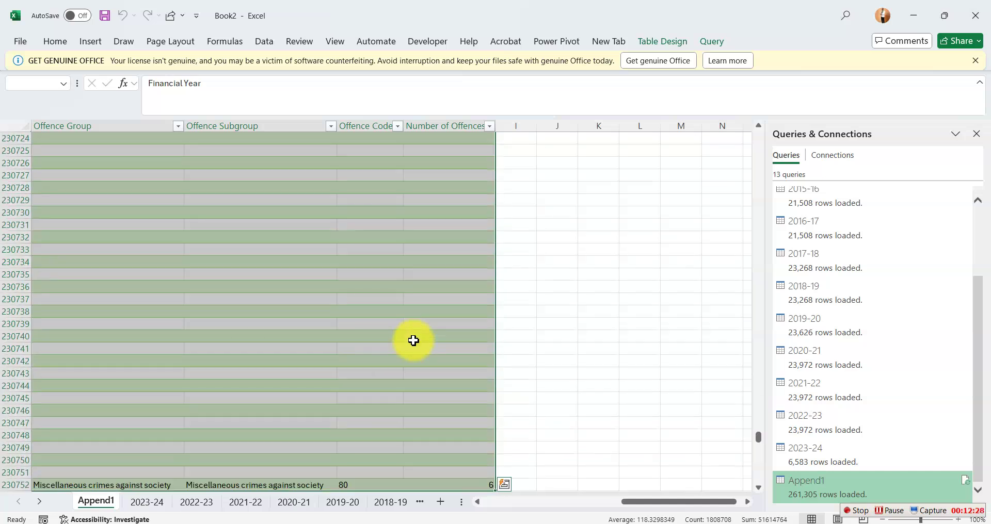
key("ctrl+shift+Down")
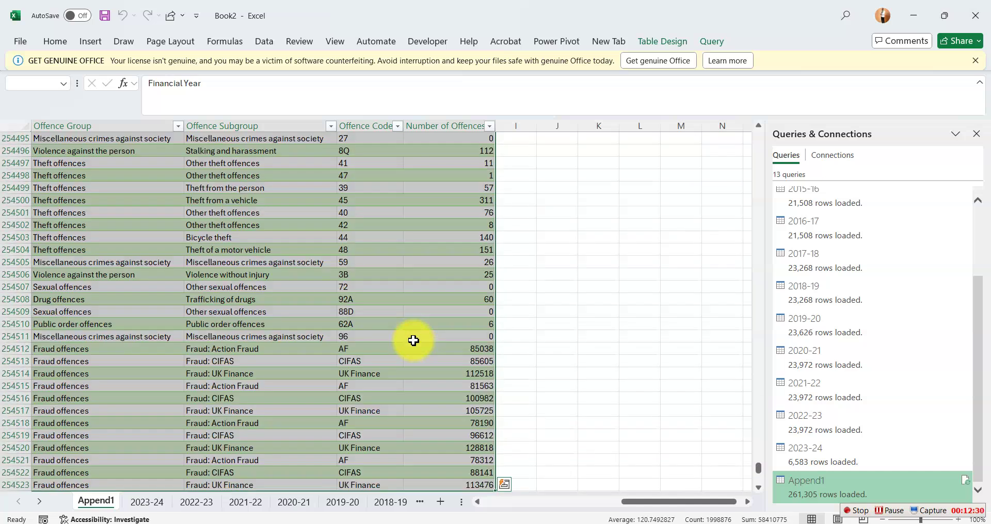
key("ctrl+shift+Down")
key("ctrl+shift+Down")
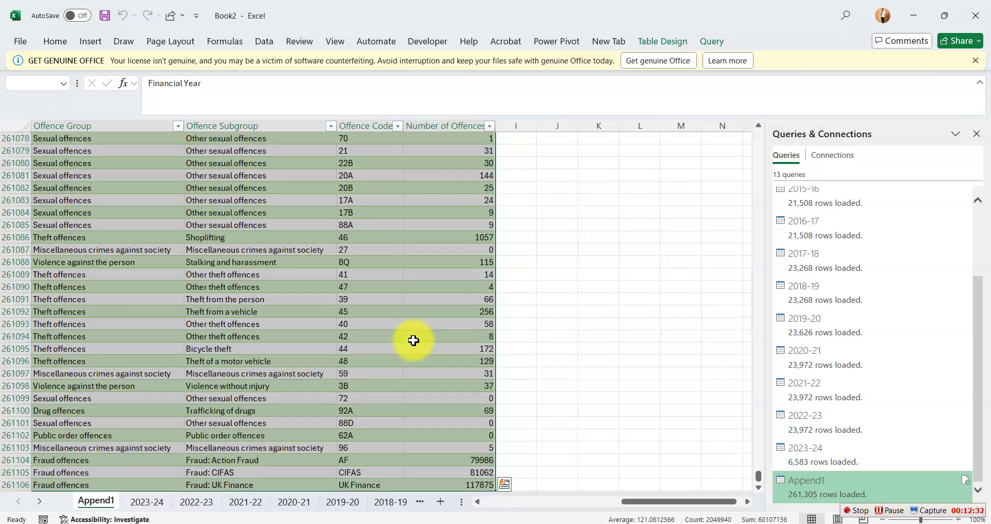
key("ctrl+shift+Down")
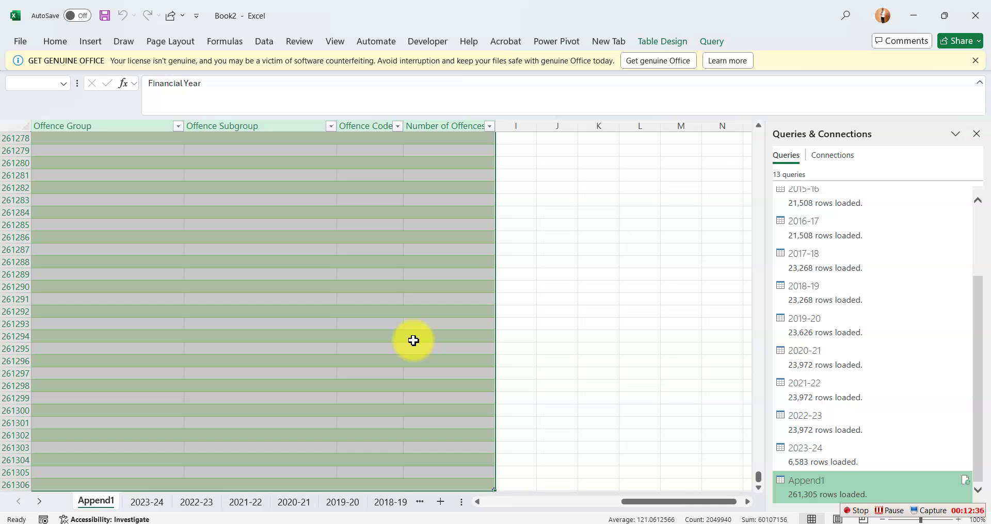
key("ctrl+shift+Up")
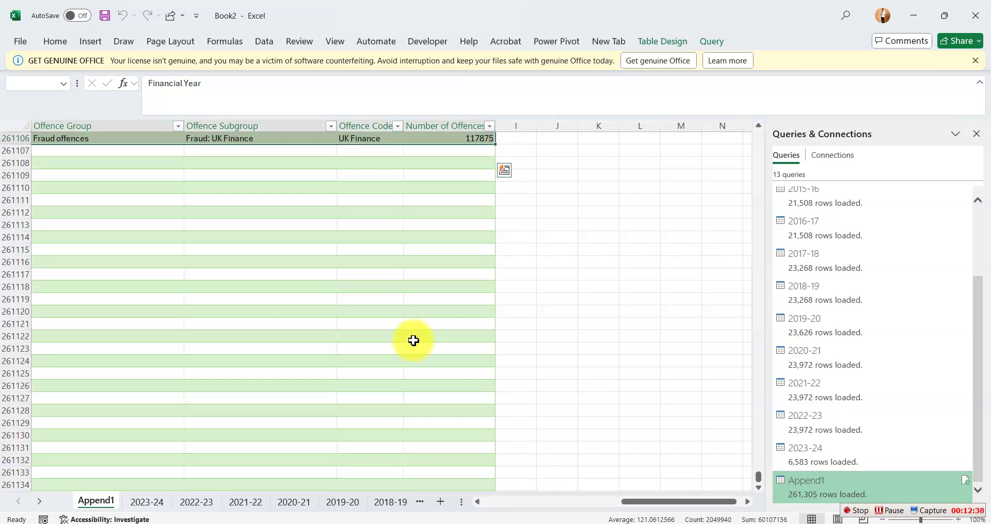
Step: Try to select the blank cells within the selected table range using Go To Special with the Blanks option
left_click_drag(672, 499, 457, 491)
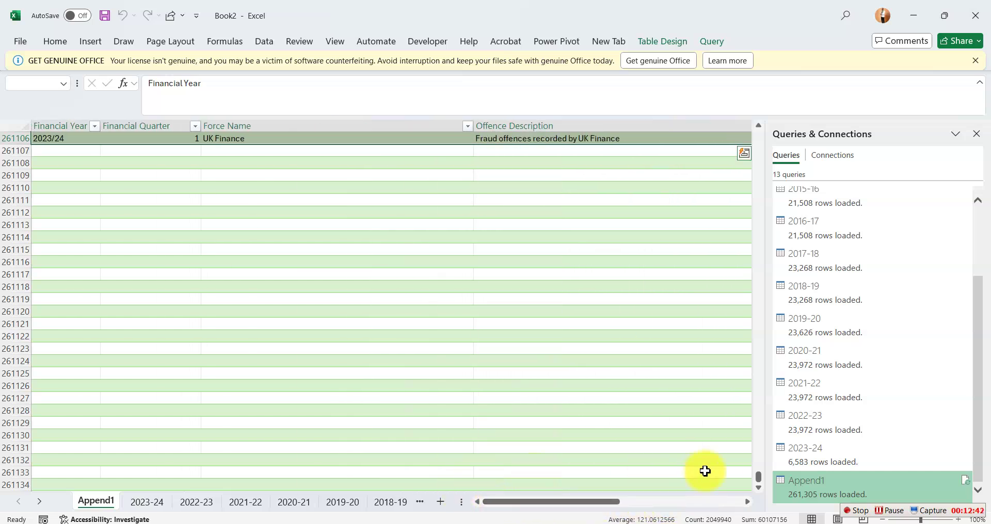
left_click(758, 487)
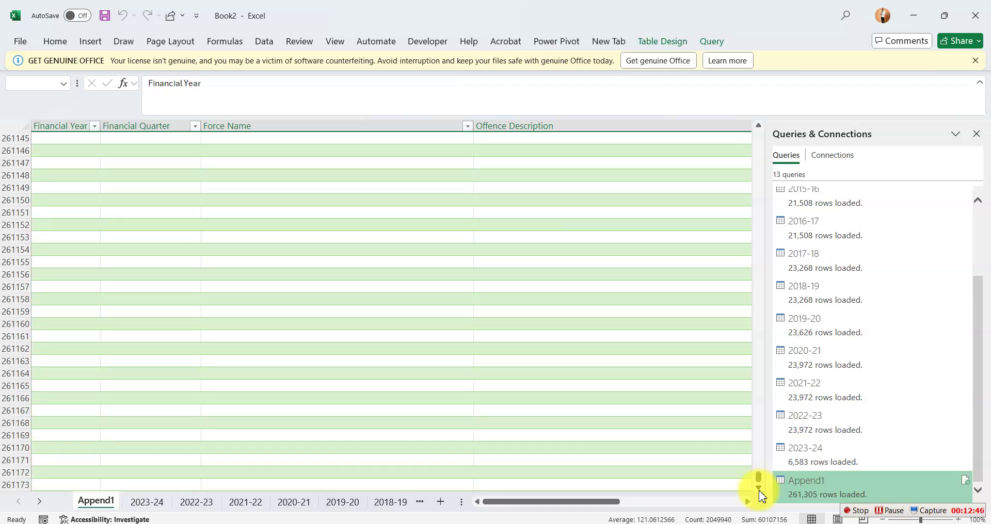
left_click_drag(759, 494, 791, 138)
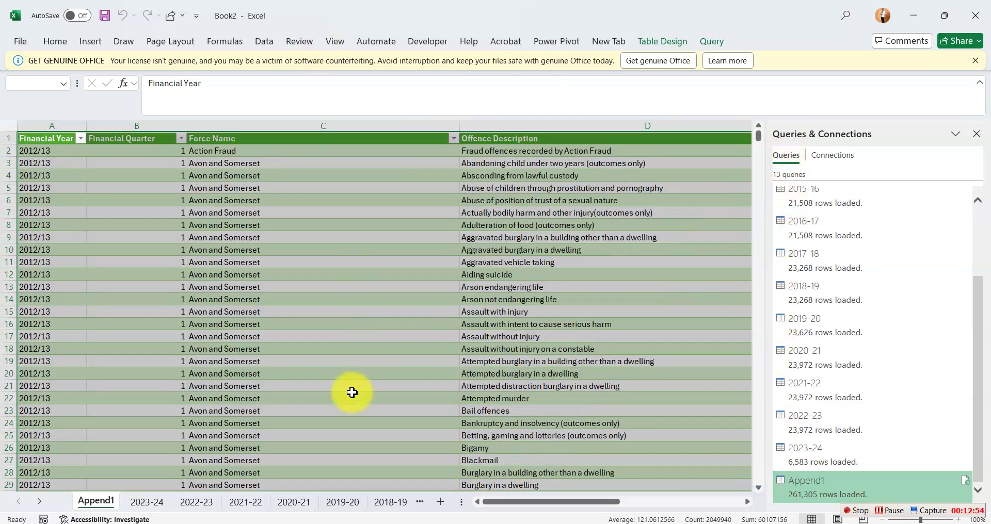
key("ctrl+g")
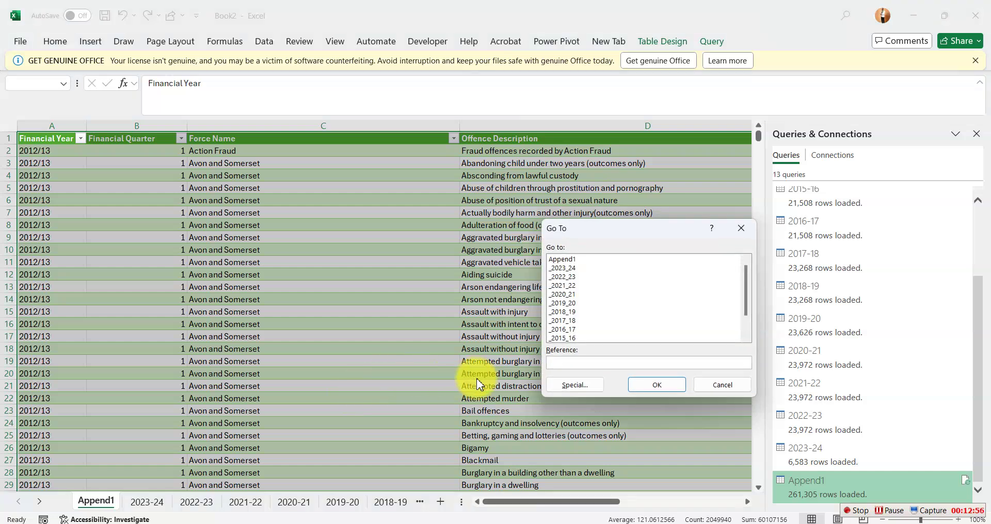
left_click(567, 391)
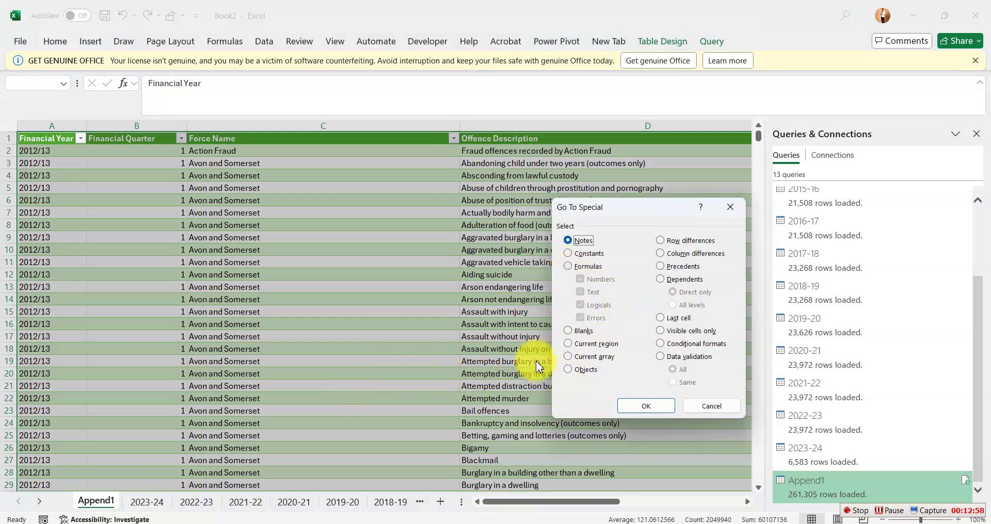
left_click(567, 330)
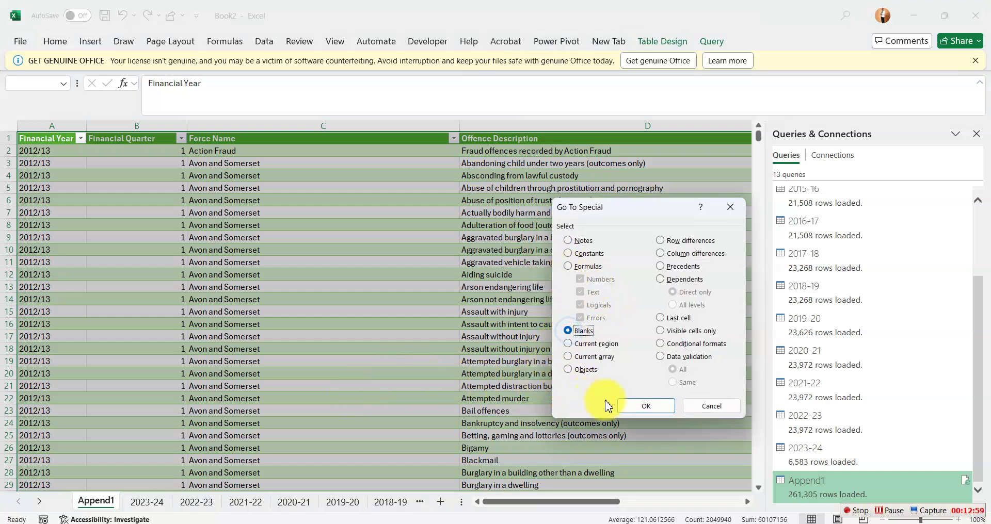
left_click(640, 409)
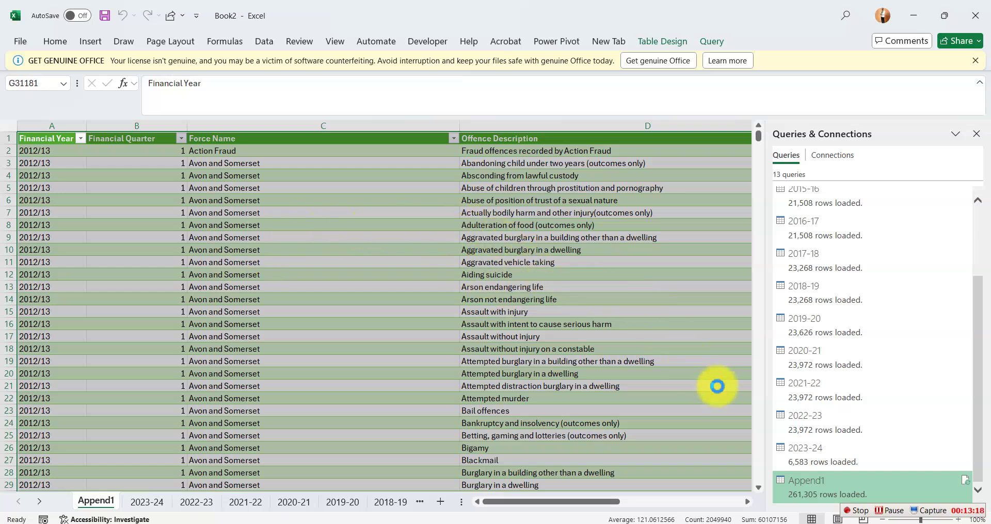
left_click(889, 514)
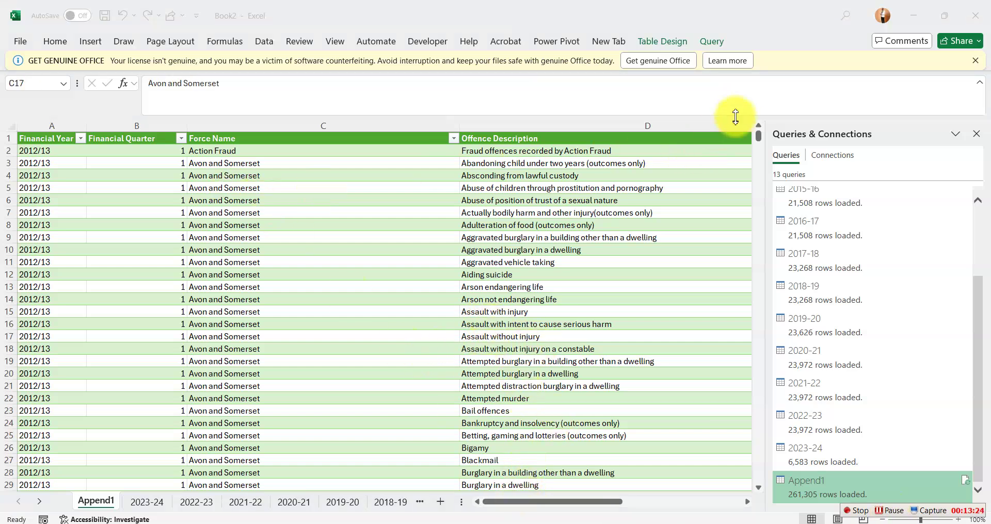
Step: Filter the Financial Year column of the combined table to show only (Blanks)
left_click(760, 125)
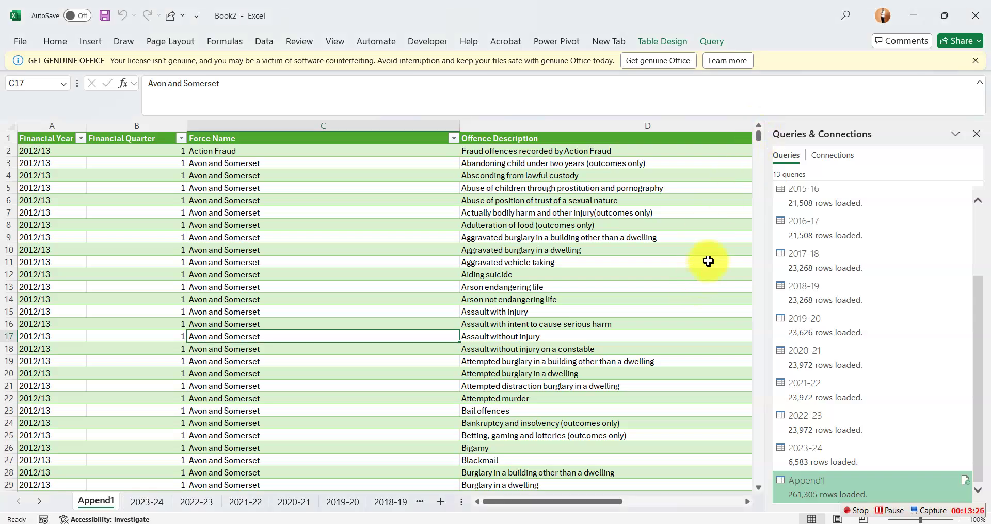
left_click_drag(760, 139, 749, 281)
left_click_drag(749, 246, 754, 133)
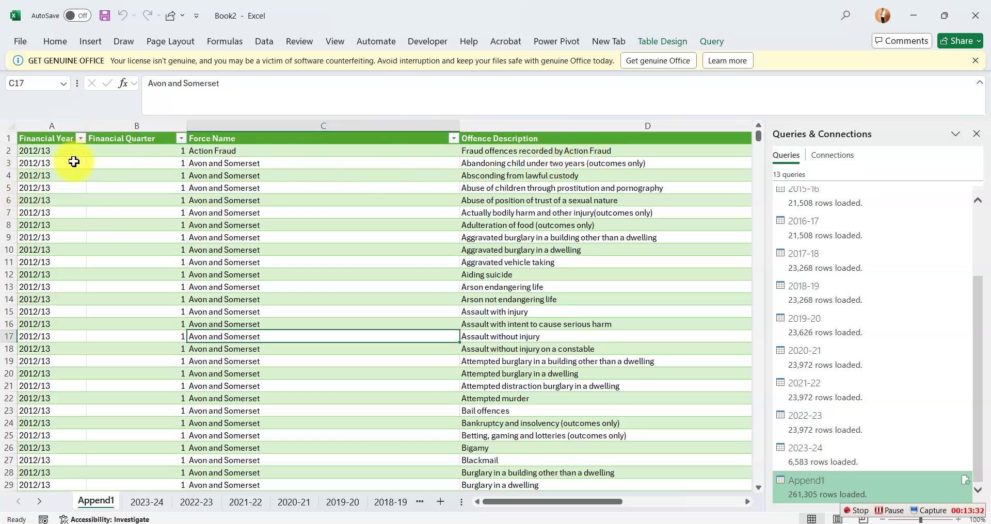
left_click(81, 138)
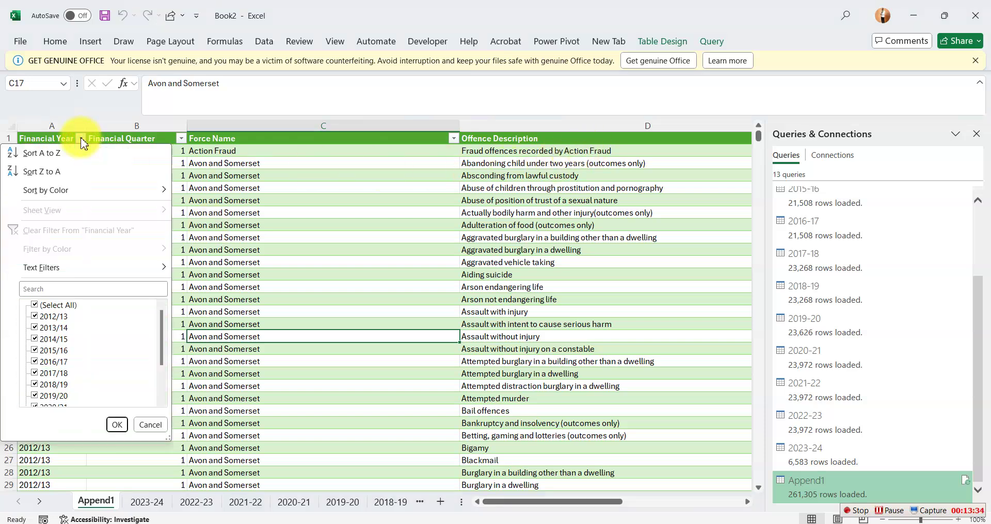
left_click(35, 305)
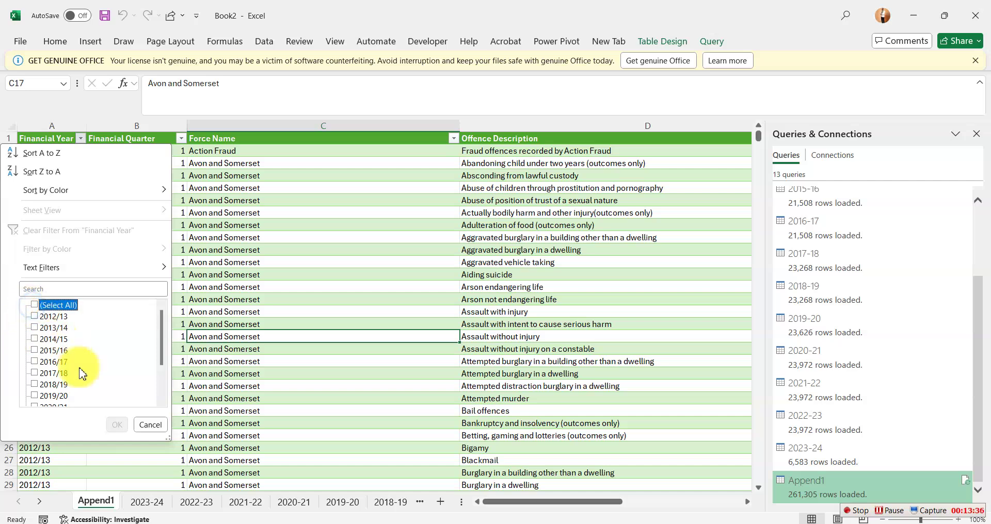
left_click_drag(162, 340, 162, 390)
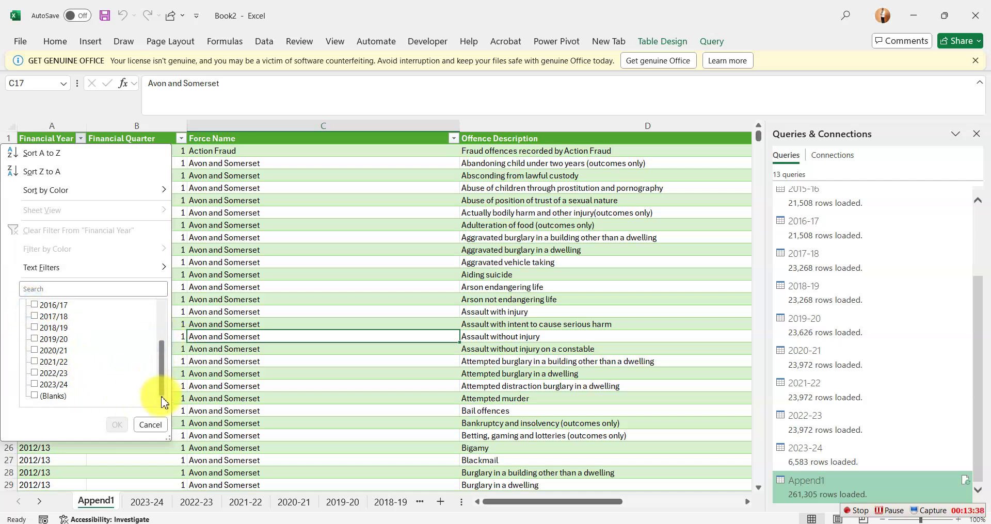
left_click(34, 395)
left_click(118, 427)
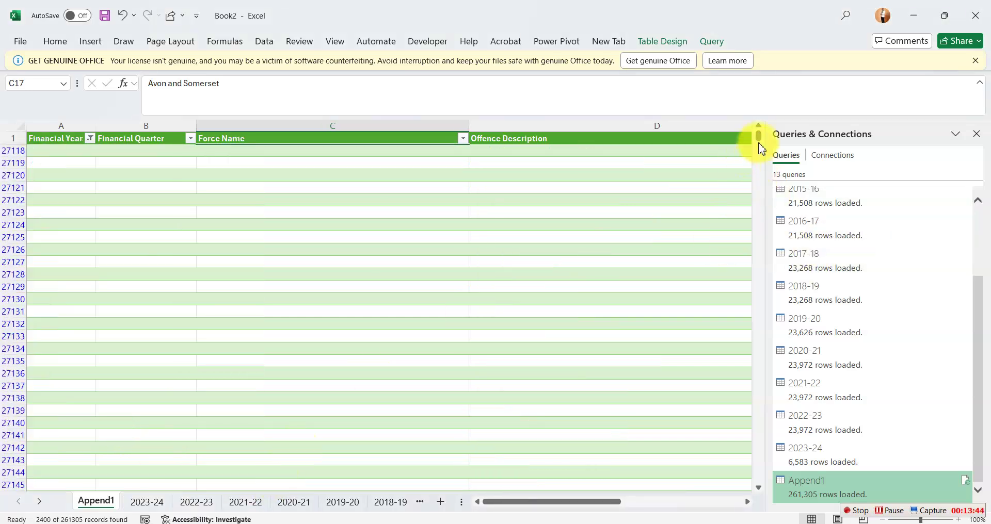
Step: Try to select the filtered blank rows from row 27118 through the table's last row, 261306, for deletion
left_click_drag(758, 137, 769, 81)
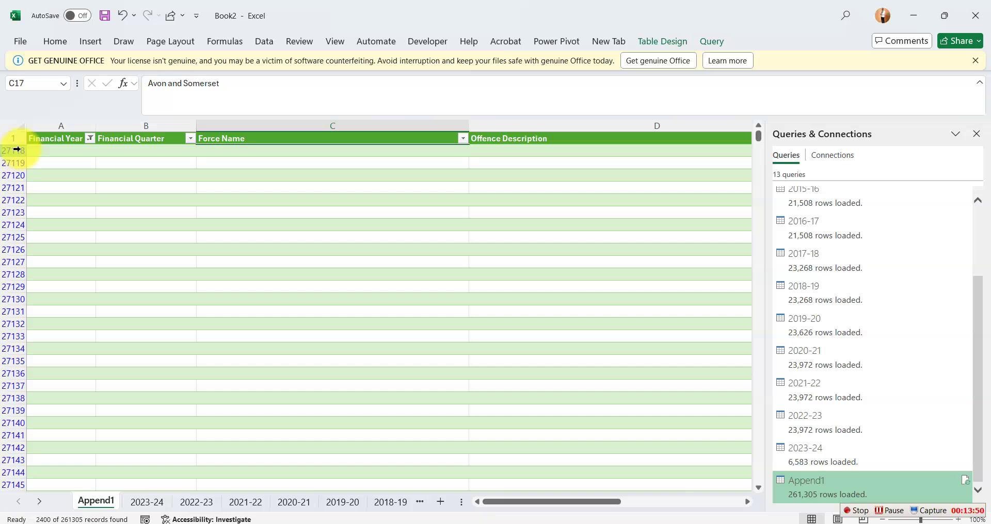
left_click(44, 154)
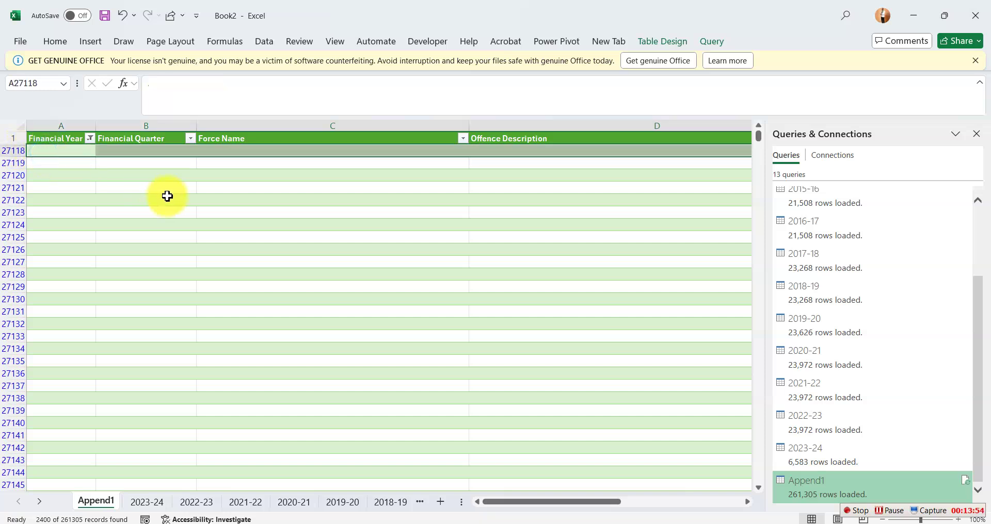
key("ctrl+shift+End")
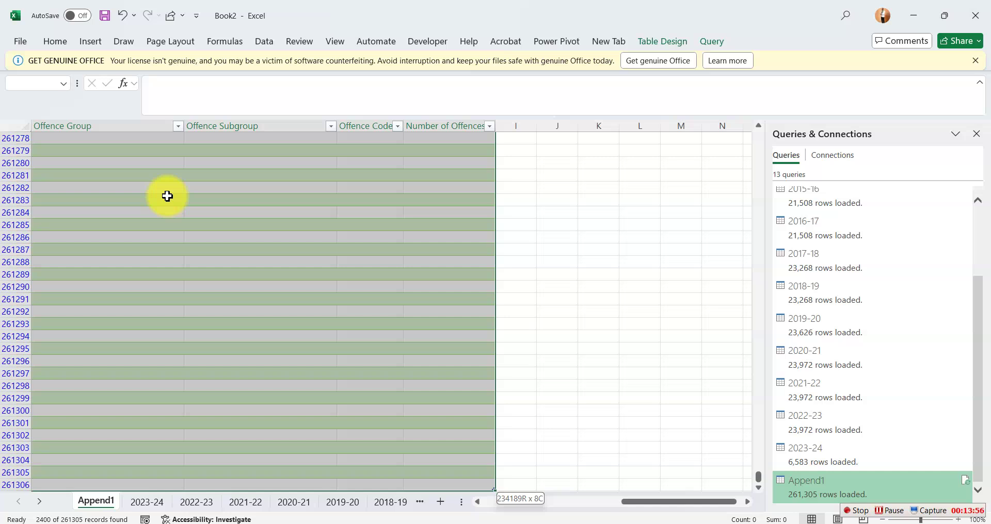
key("ctrl+shift+Down")
key("ctrl+shift+Up")
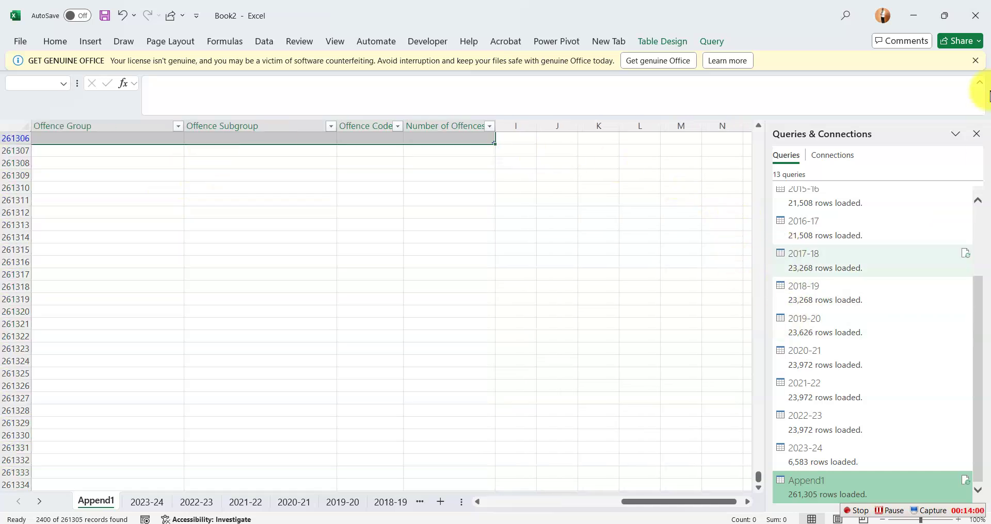
left_click(978, 201)
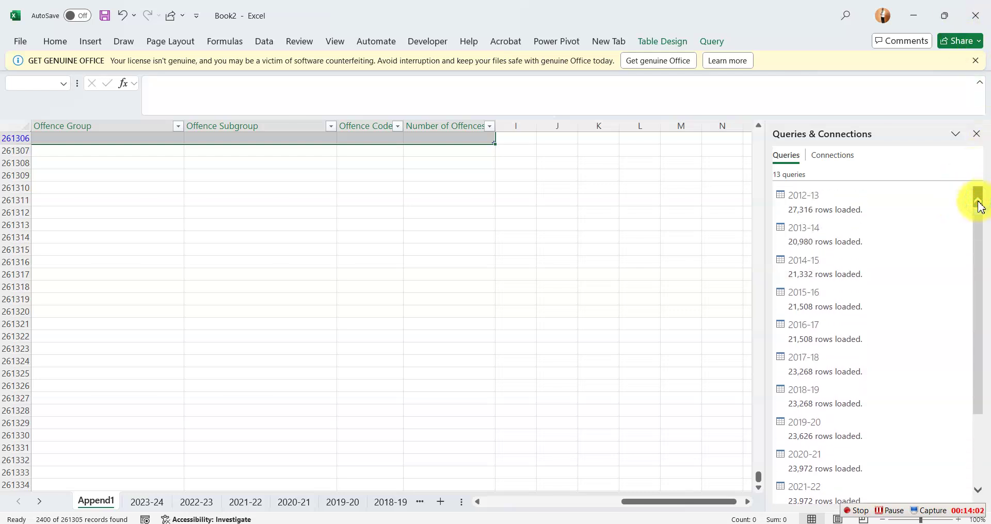
scroll(761, 469, "down", 1)
mouse_move(761, 469)
left_mouse_down()
mouse_move(759, 461)
mouse_move(762, 480)
left_mouse_up()
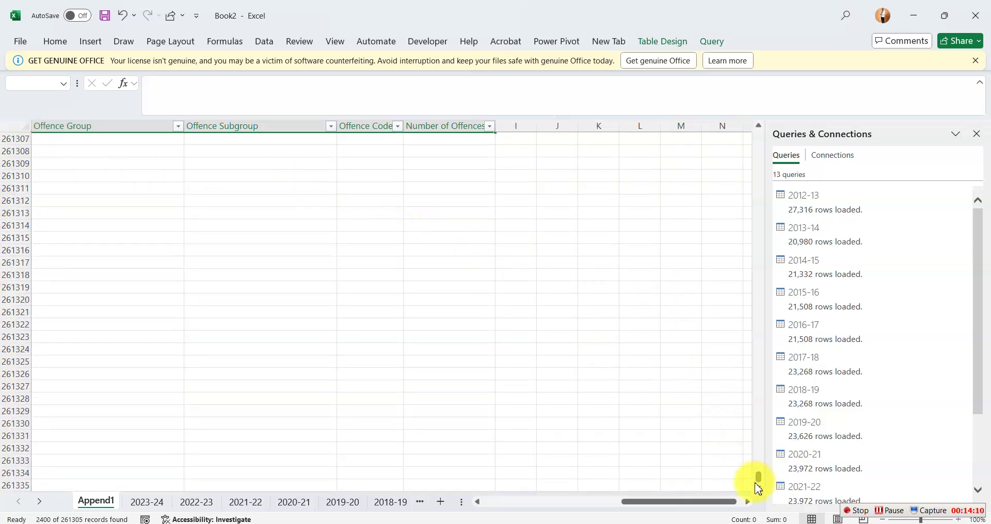
left_click_drag(757, 480, 755, 473)
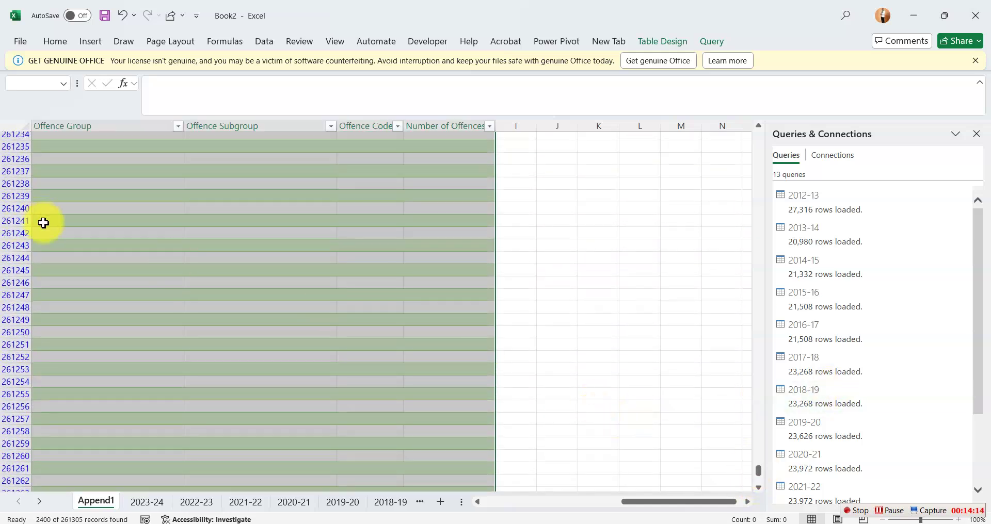
right_click(10, 213)
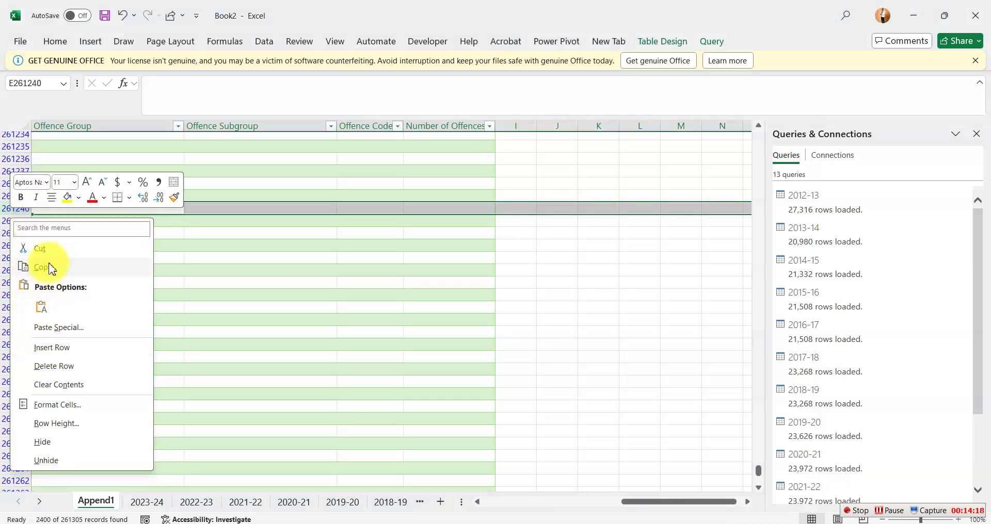
key("Escape")
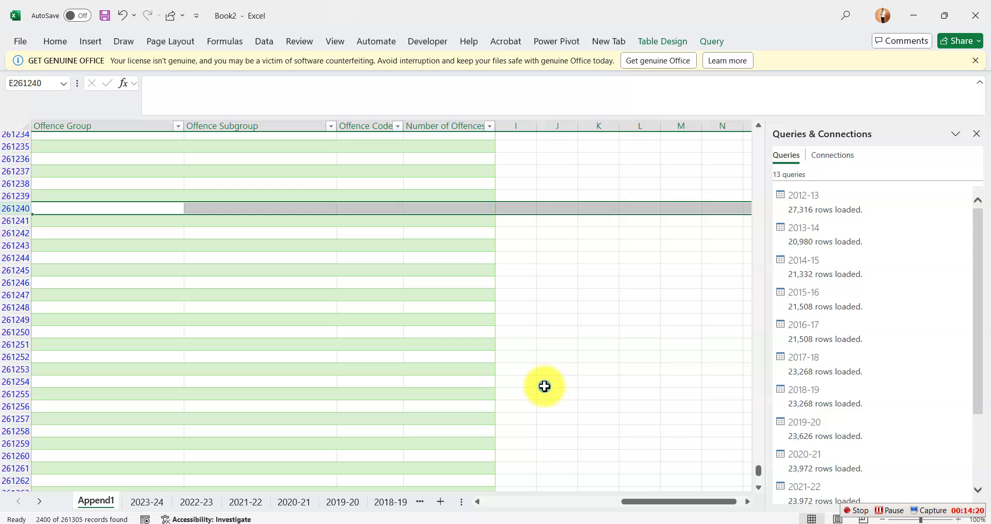
left_click(313, 320)
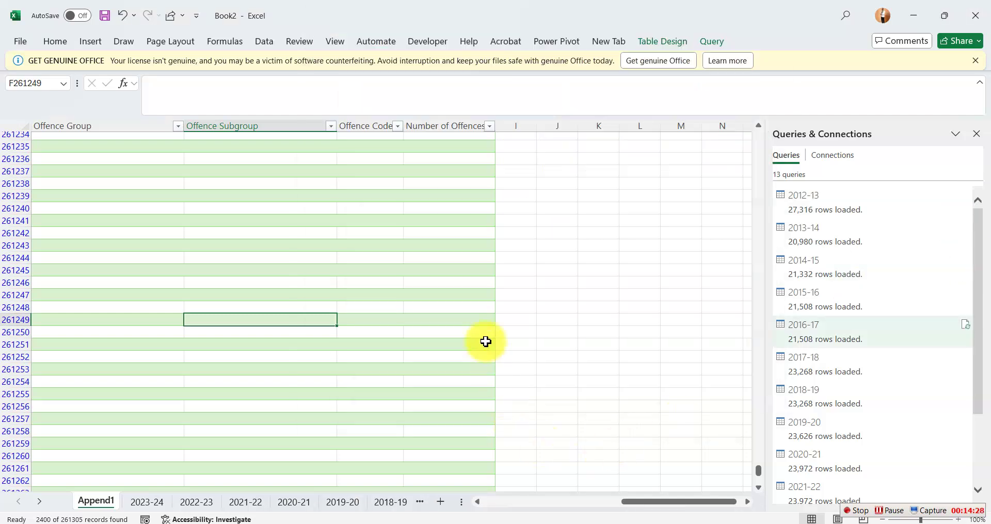
Step: Select the filtered blank rows as whole rows from 27118 to 261305 and delete them
left_click_drag(760, 471, 767, 84)
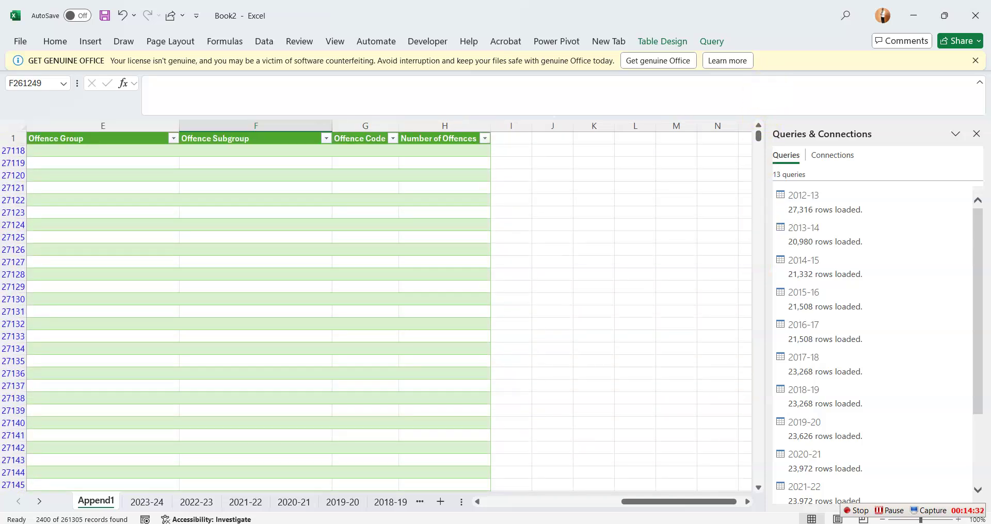
left_click_drag(635, 499, 387, 504)
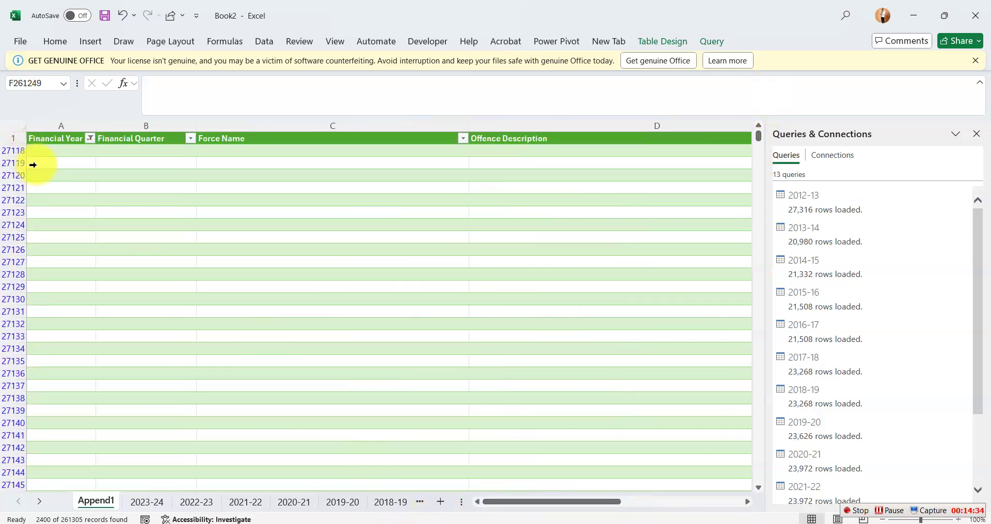
left_click_drag(2, 150, 11, 519)
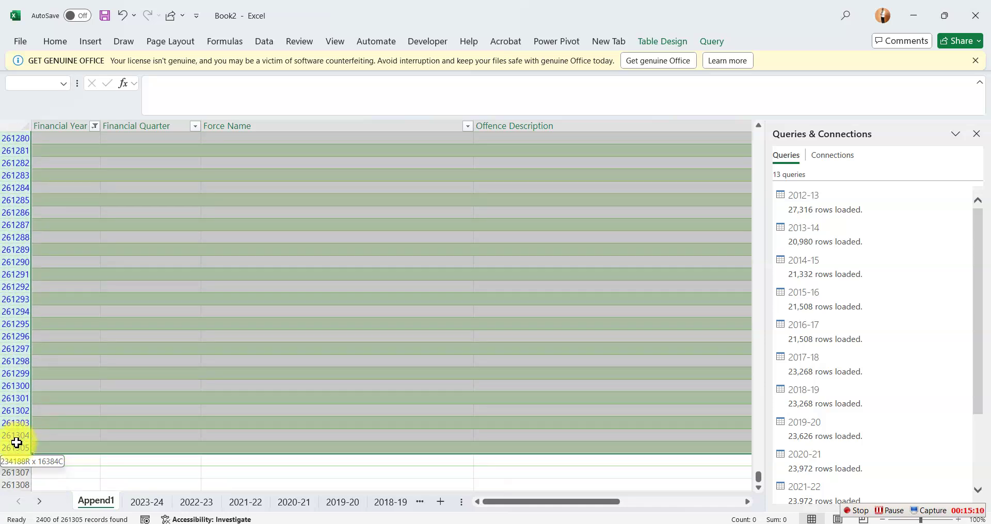
left_click_drag(15, 492, 52, 398)
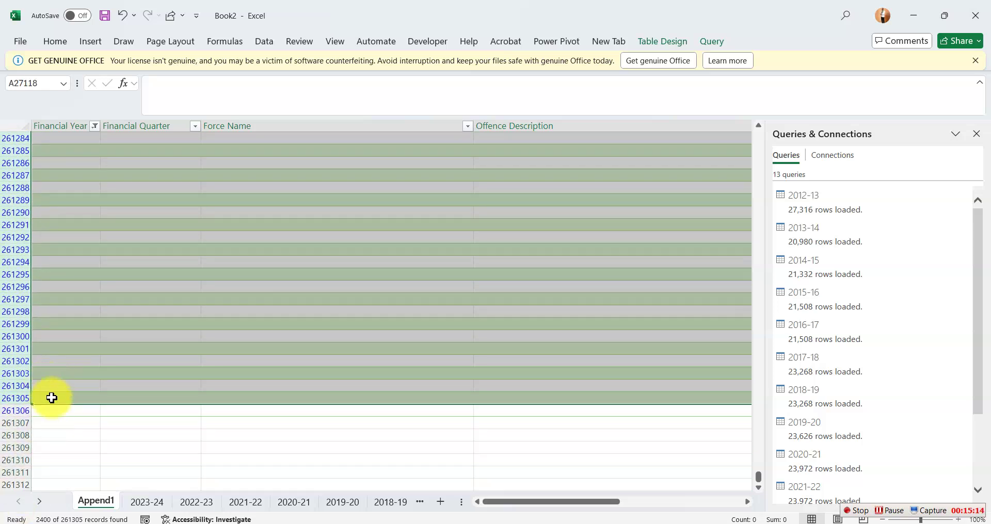
right_click(13, 196)
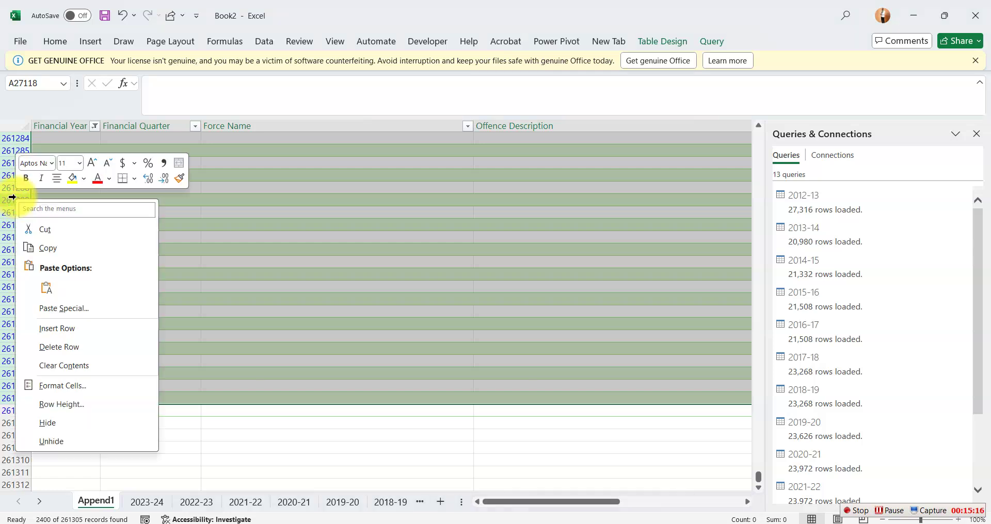
left_click(75, 348)
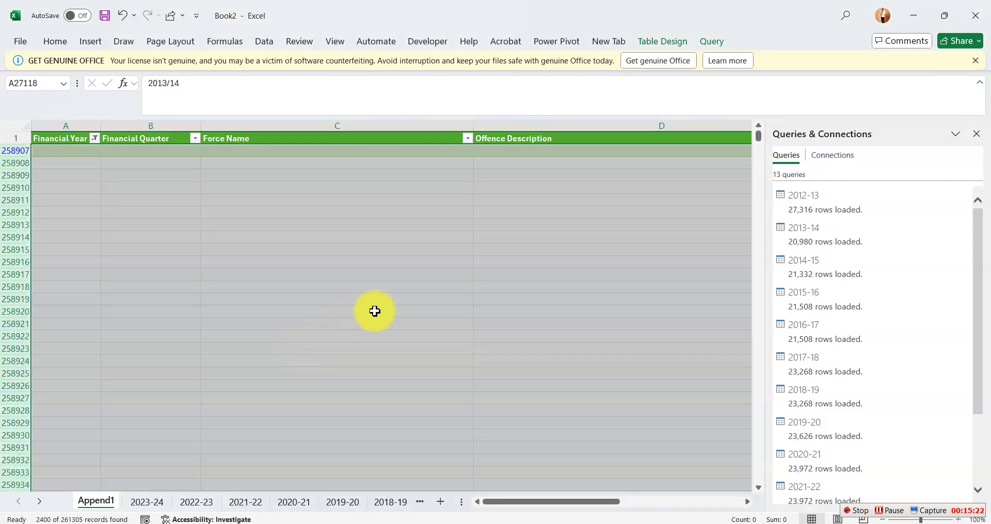
left_click(374, 311)
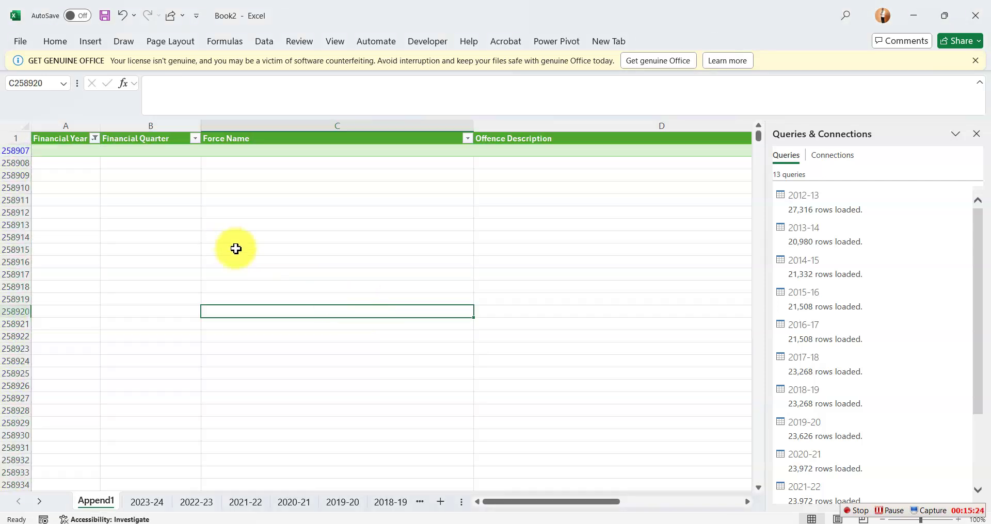
Step: Delete the remaining blank table row, 258907
left_click(17, 150)
right_click(17, 152)
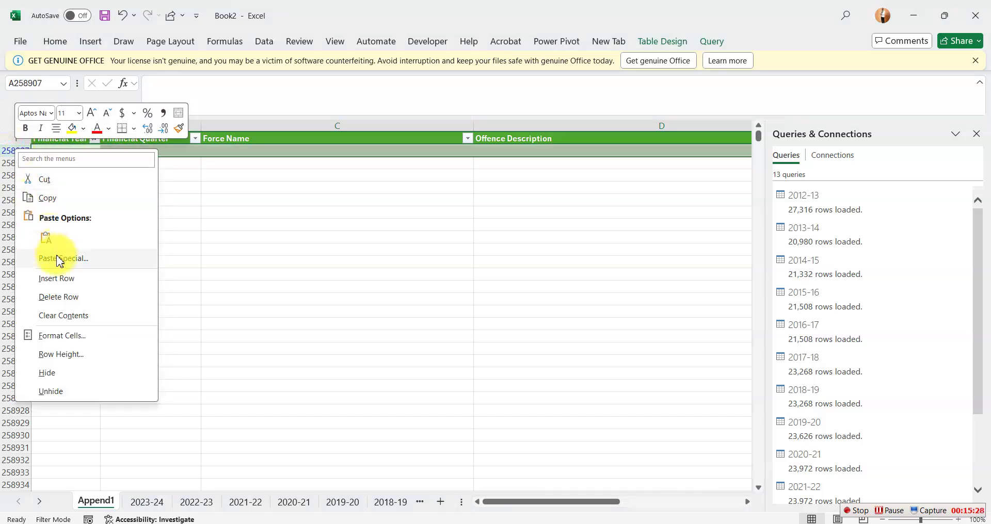
left_click(64, 296)
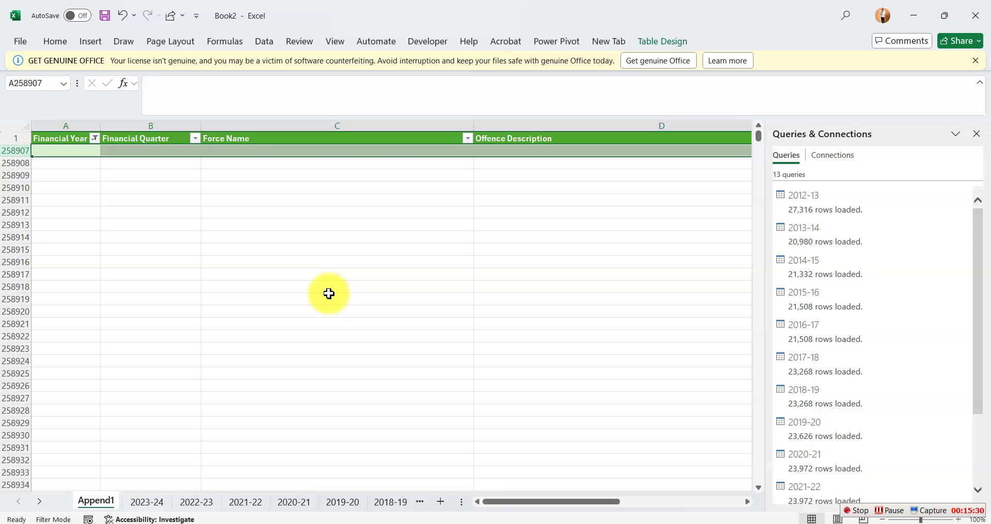
left_click(328, 295)
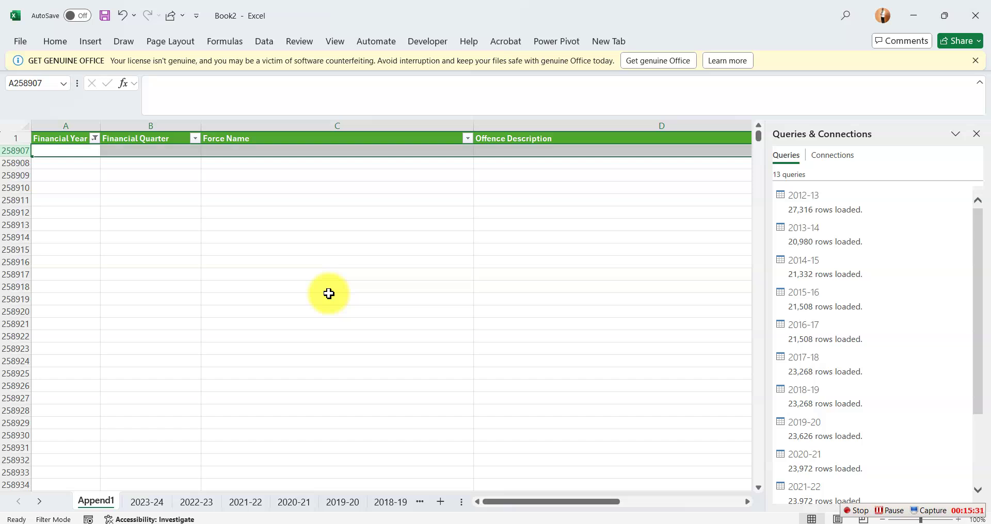
Step: Reselect all values in the Financial Year filter to show every row of the combined table
left_click(94, 139)
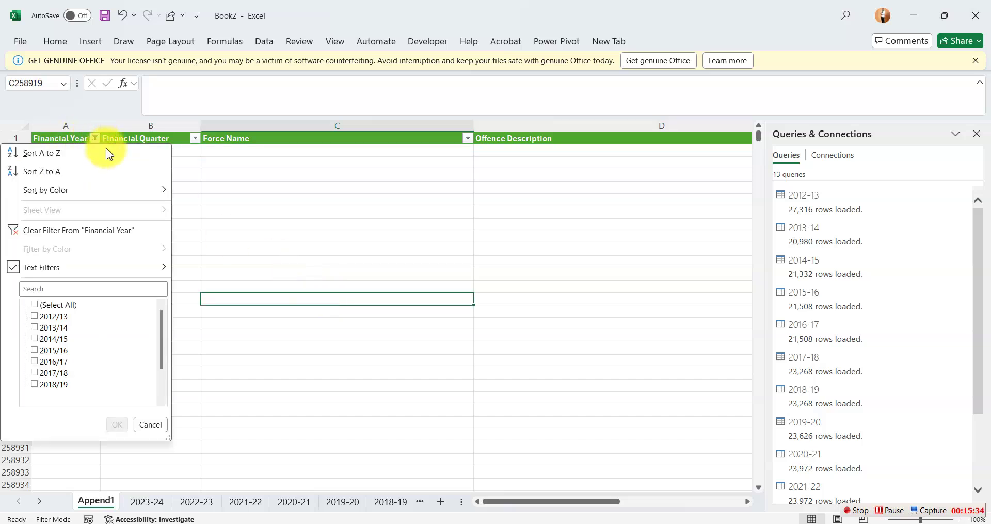
left_click(40, 305)
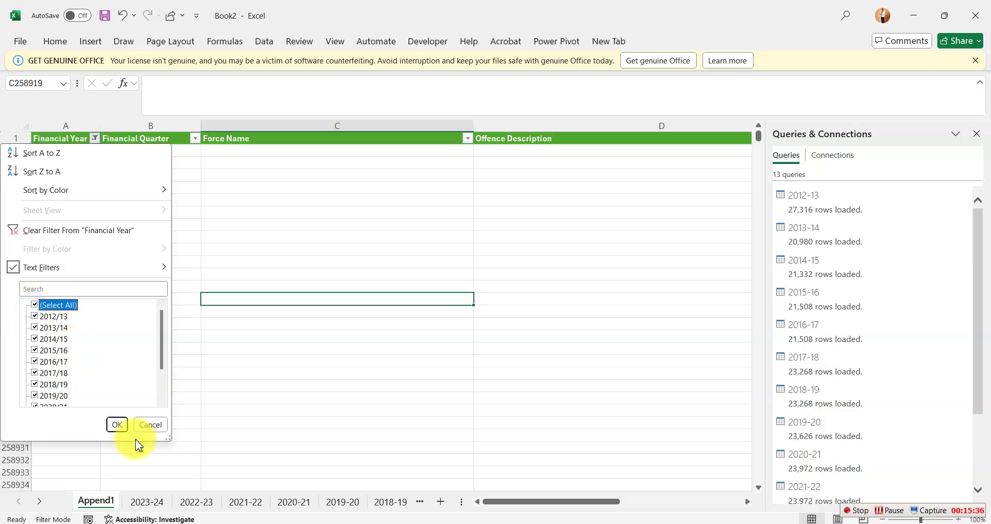
left_click(117, 424)
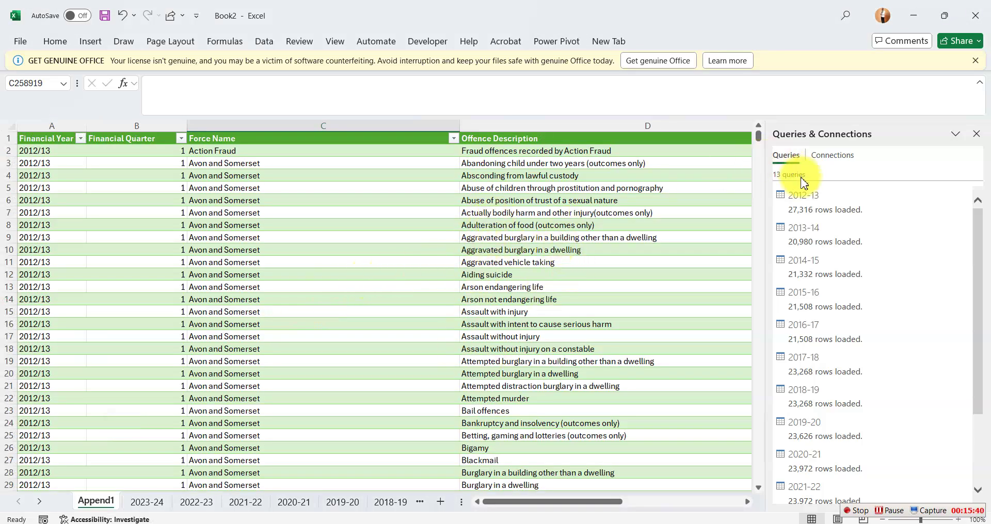
mouse_move(758, 136)
left_mouse_down()
mouse_move(768, 272)
mouse_move(764, 132)
left_mouse_up()
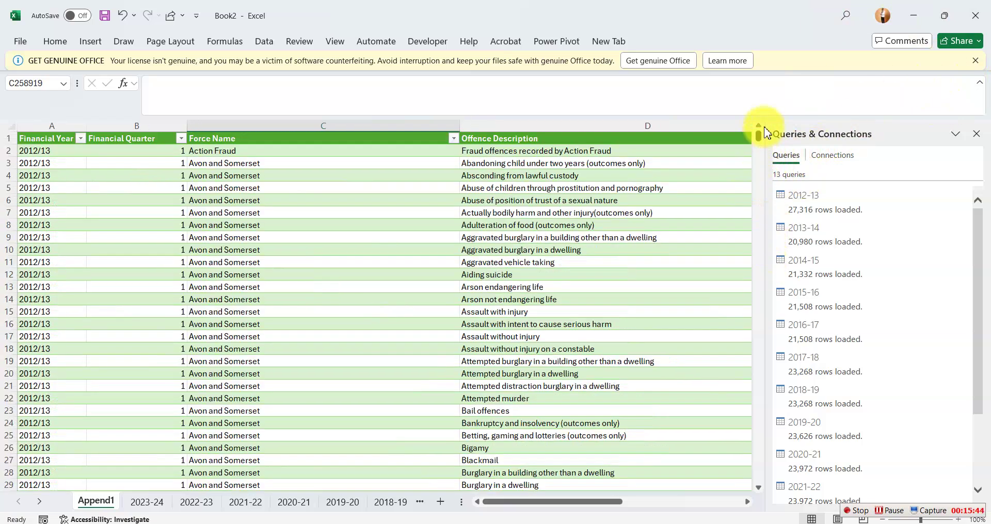
Step: Check the Financial Year filter list of the combined table for any remaining blank entries
left_click(80, 138)
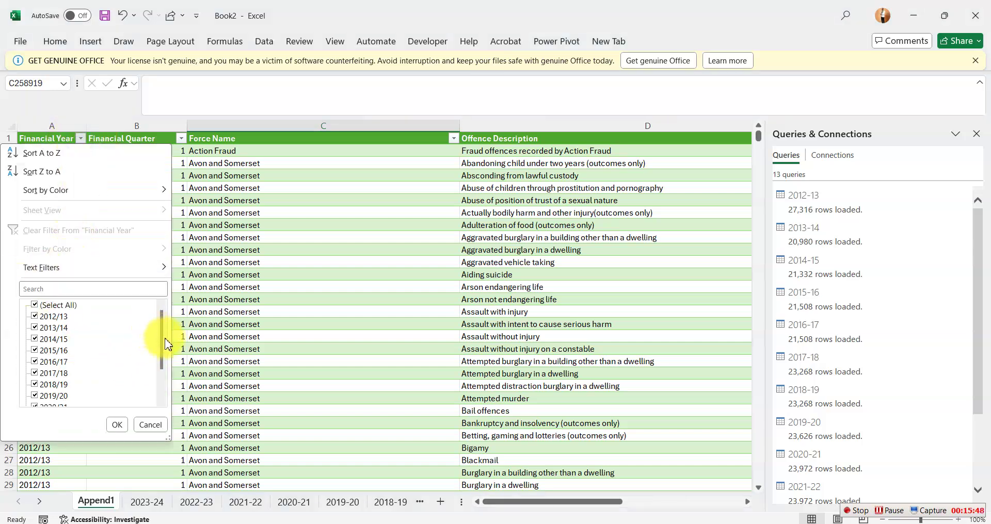
left_click_drag(161, 337, 162, 309)
left_click(221, 306)
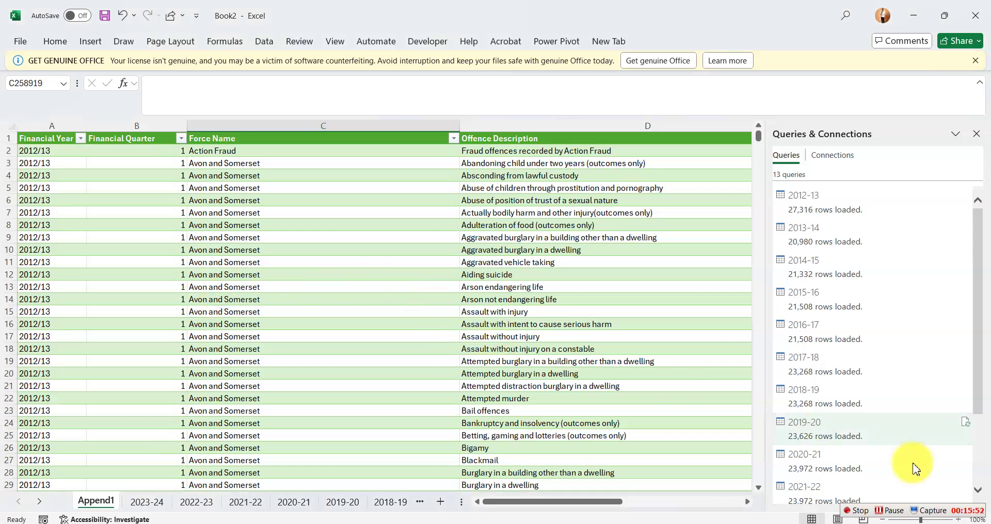
Step: Review the loaded row counts of the yearly queries and Append1, and look over the combined table's columns
scroll(975, 490, "down", 5)
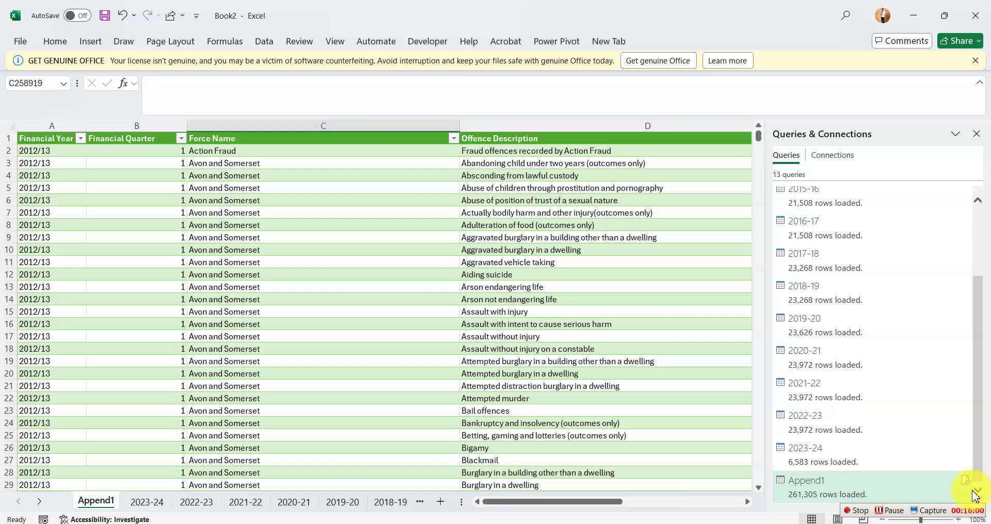
left_click(453, 334)
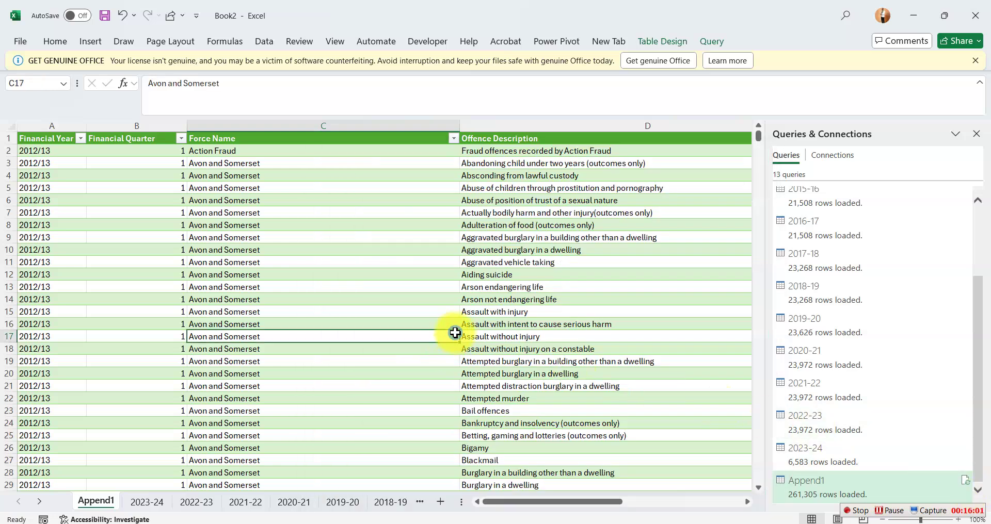
left_click(621, 310)
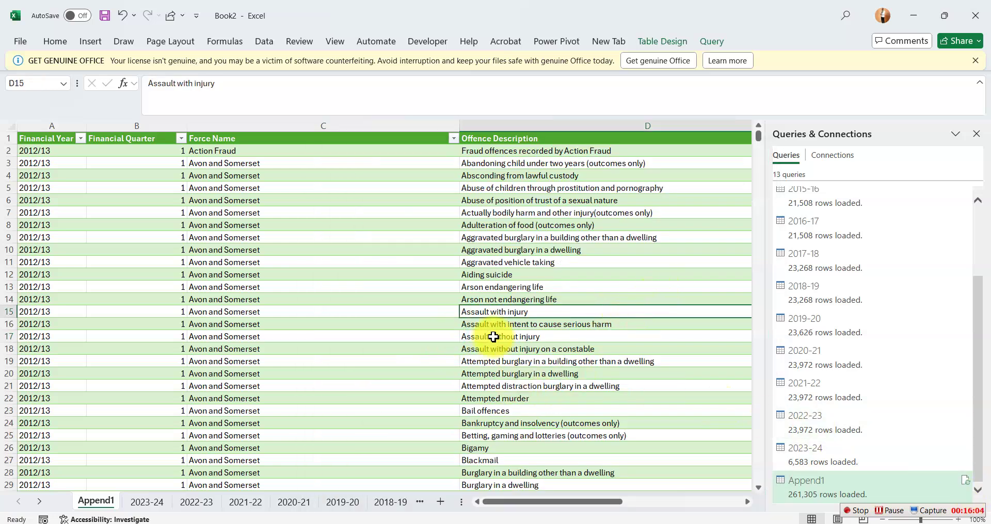
mouse_move(593, 503)
left_mouse_down()
mouse_move(750, 516)
mouse_move(604, 522)
mouse_move(602, 513)
left_mouse_up()
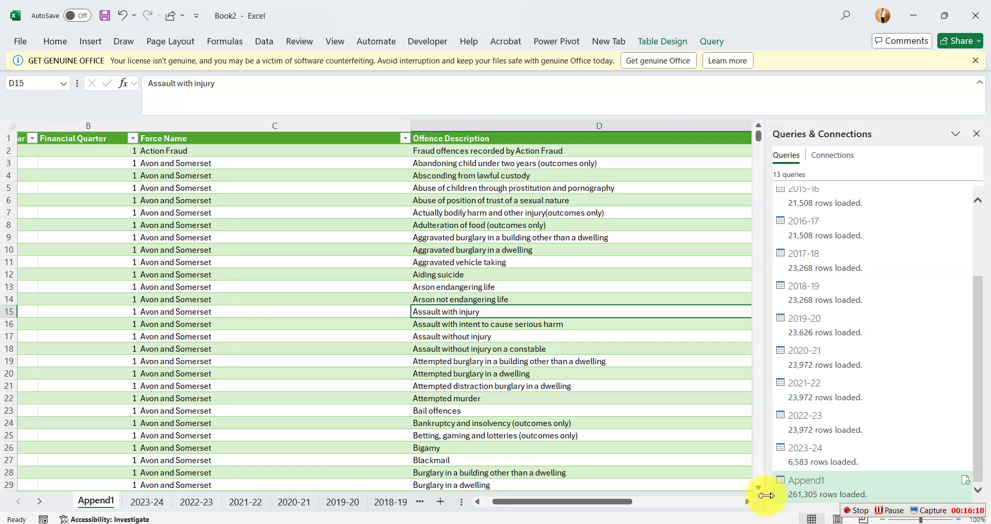
left_click_drag(610, 506, 538, 514)
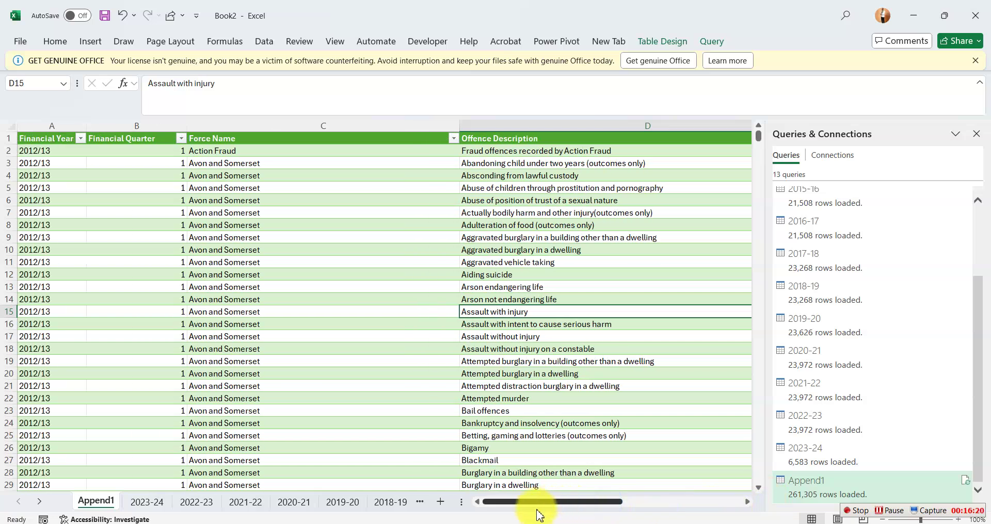